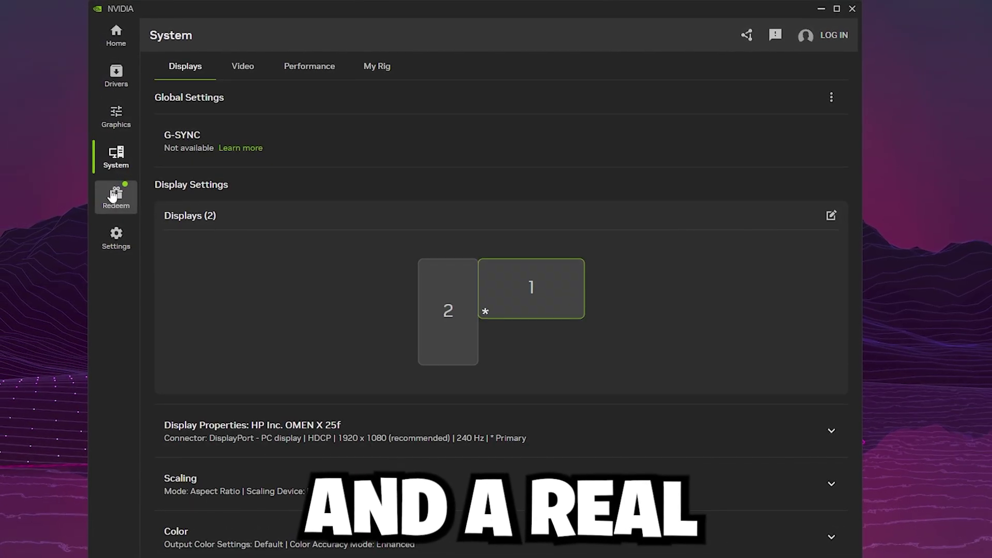
In NVIDIA App, go from the Redeem page through Settings to the Graphics settings
{"action": "left_click", "coordinate": [116, 213]}
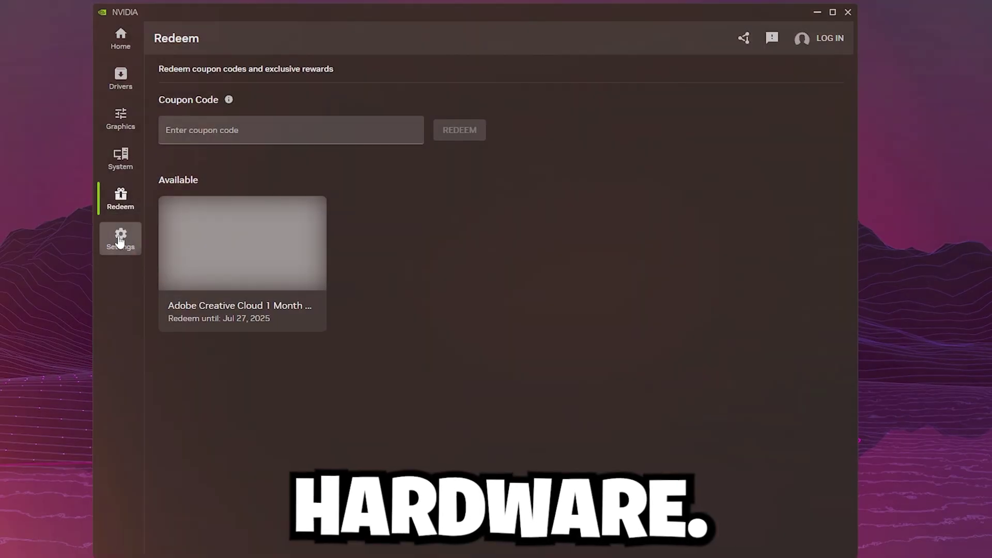
{"action": "left_click", "coordinate": [120, 241]}
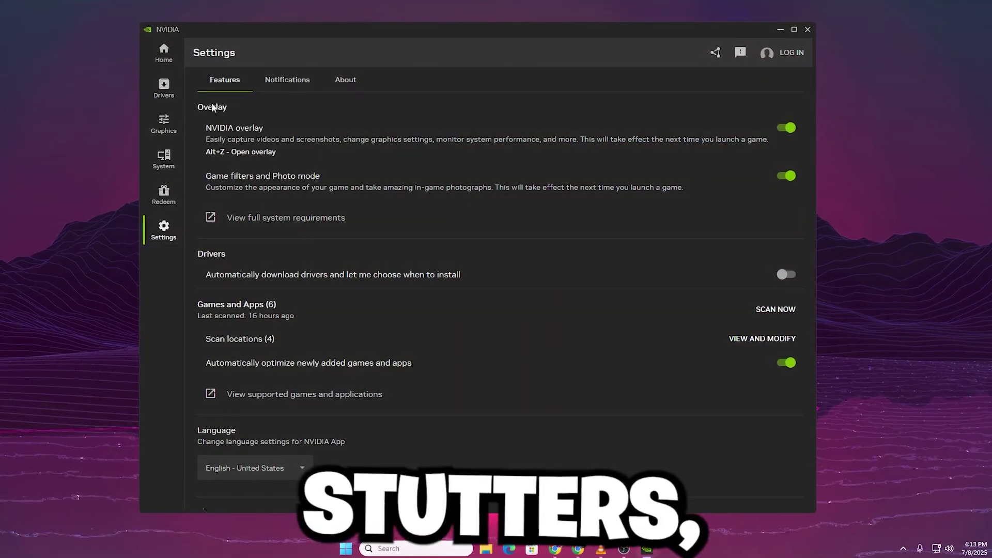
{"action": "left_click", "coordinate": [157, 114]}
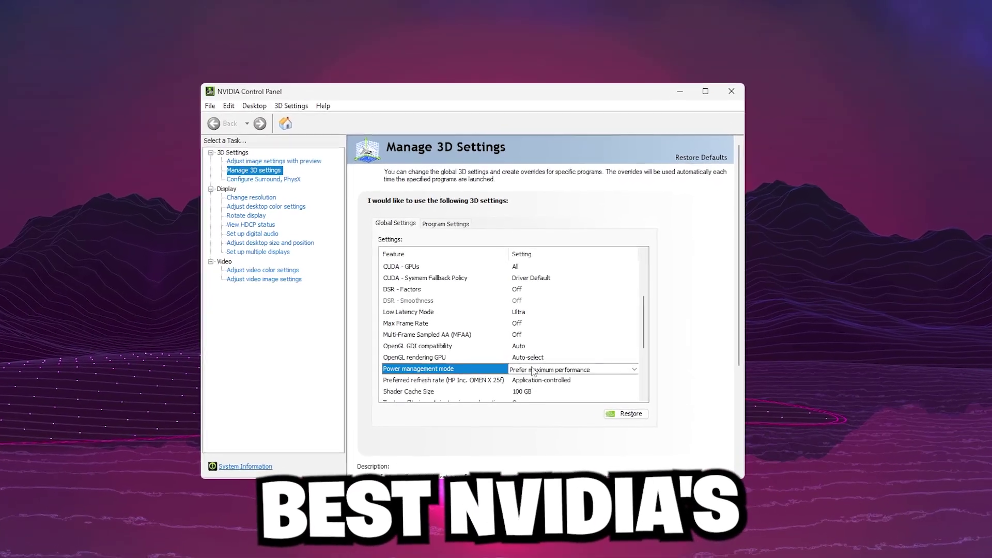
Keep power management at Prefer maximum performance and the refresh rate at 240Hz, then select the Lenovo display
{"action": "left_click", "coordinate": [551, 366]}
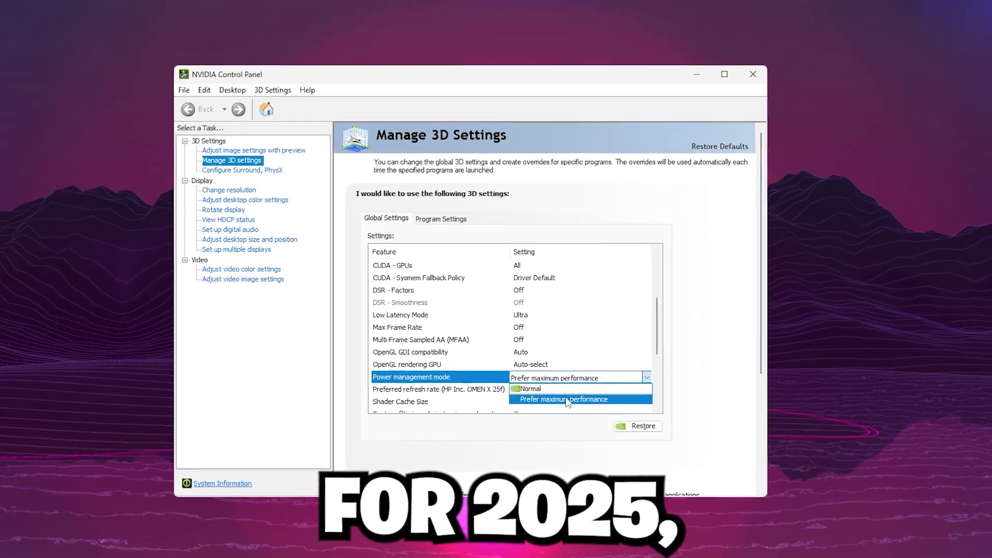
{"action": "left_click", "coordinate": [542, 397]}
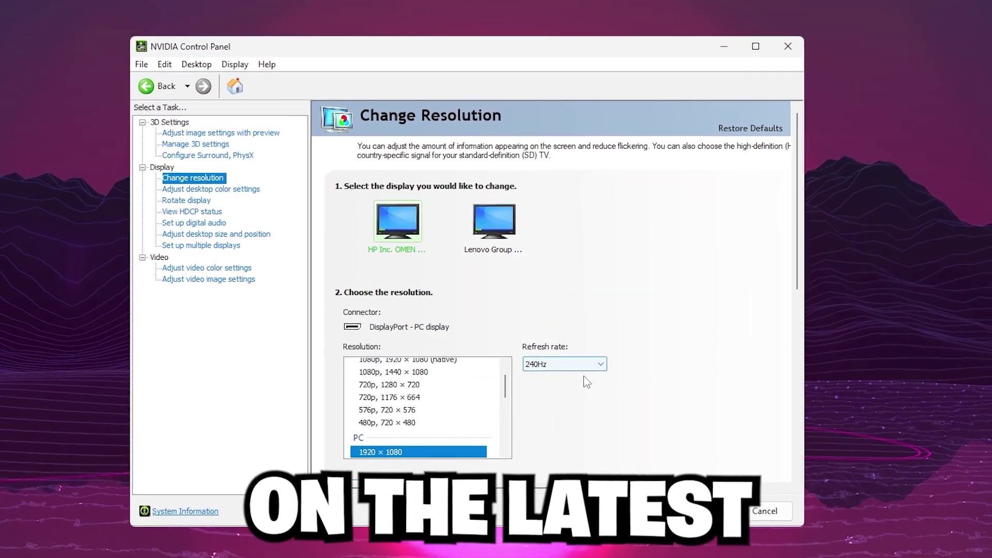
{"action": "left_click", "coordinate": [557, 365]}
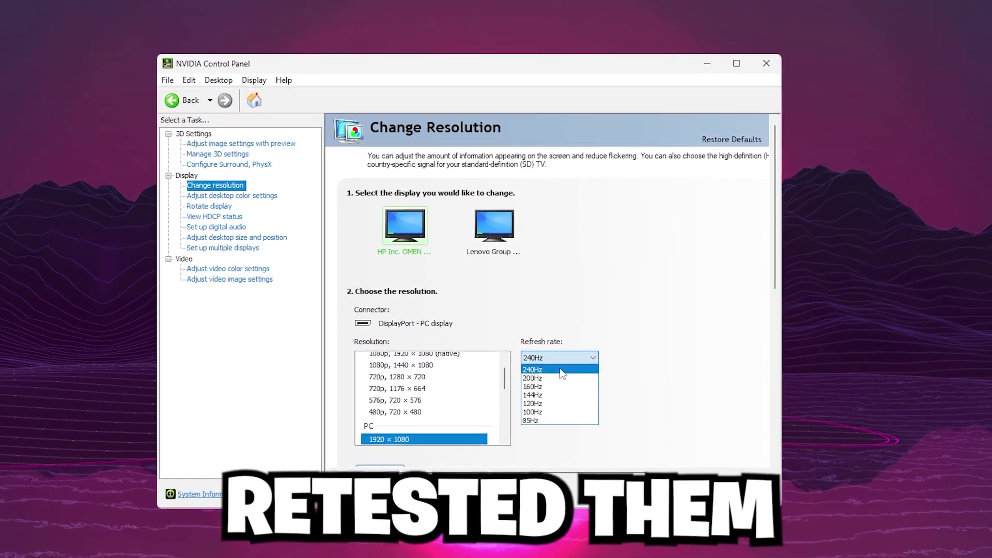
{"action": "left_click", "coordinate": [553, 361]}
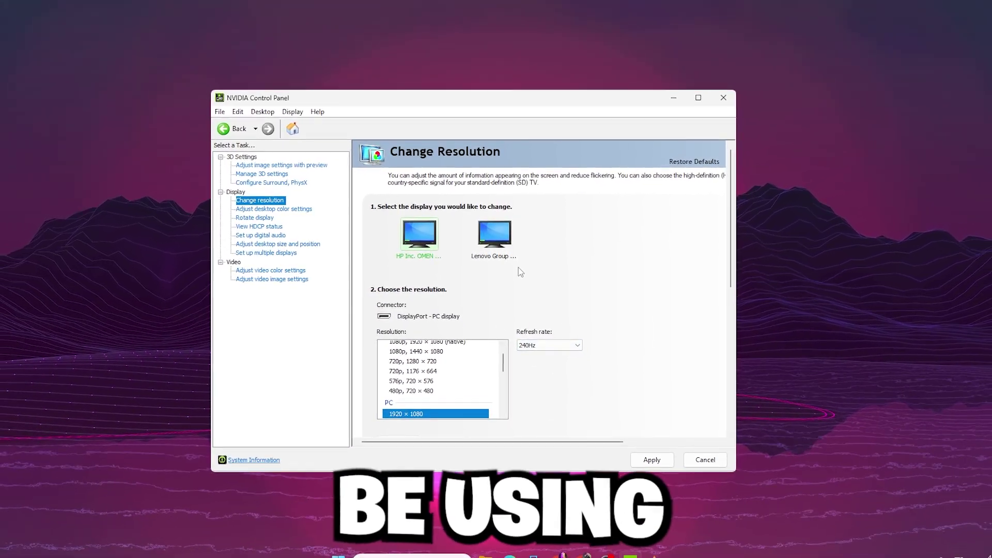
{"action": "left_click", "coordinate": [494, 238]}
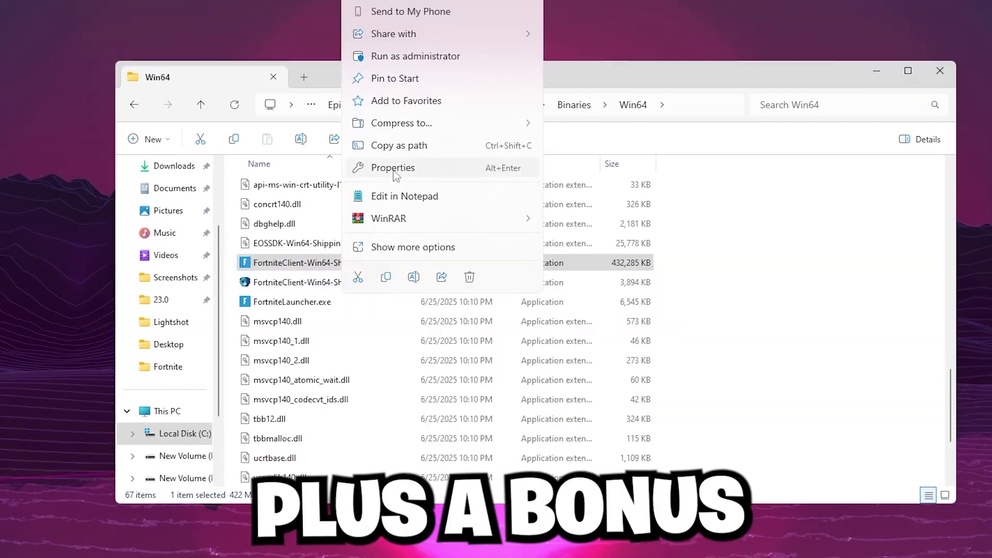
Open the Compatibility tab of FortniteClient-Win64-Shipping.exe's Properties and bring the window into full view
{"action": "left_click", "coordinate": [394, 167]}
{"action": "left_click", "coordinate": [473, 258]}
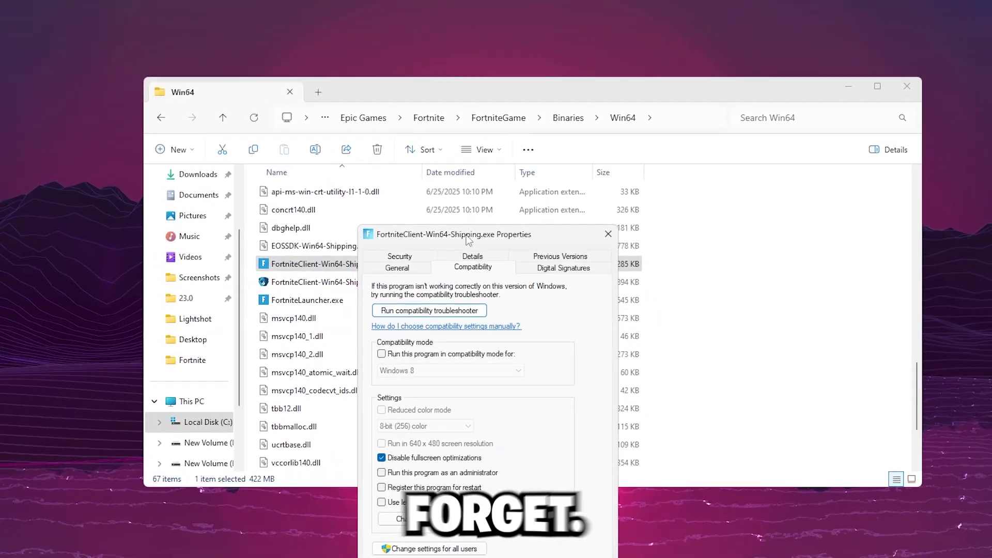
{"action": "left_click_drag", "start_coordinate": [468, 239], "coordinate": [481, 162]}
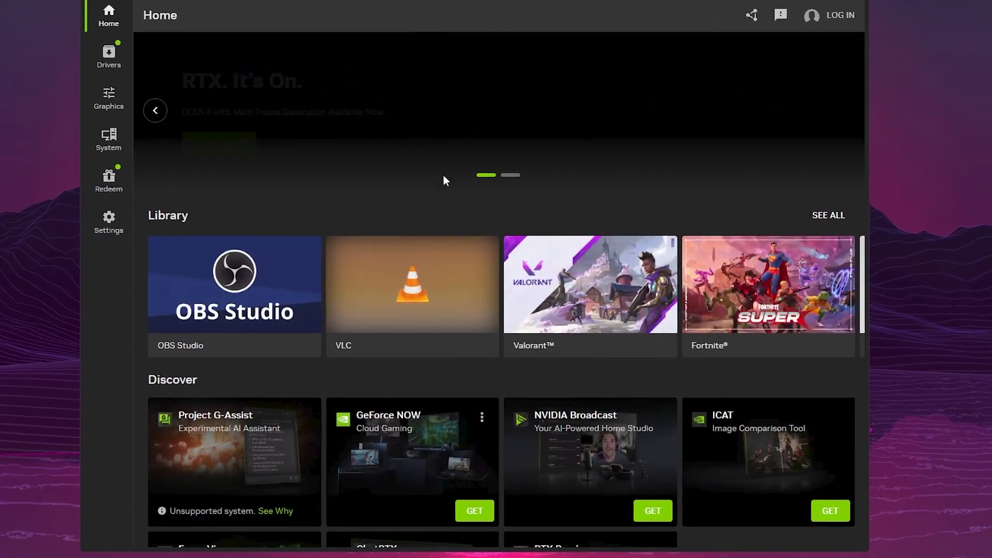
{"action": "left_click", "coordinate": [118, 59]}
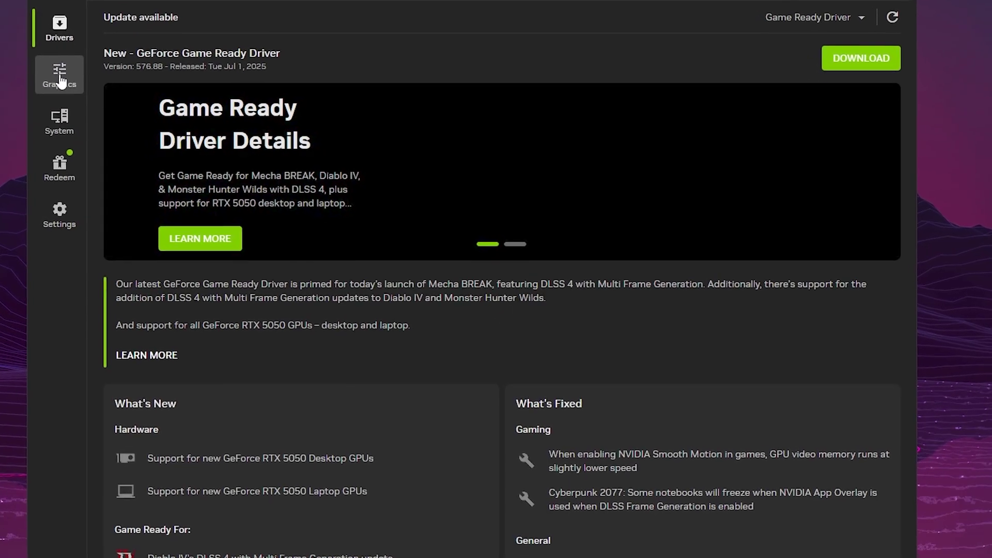
{"action": "left_click", "coordinate": [76, 81]}
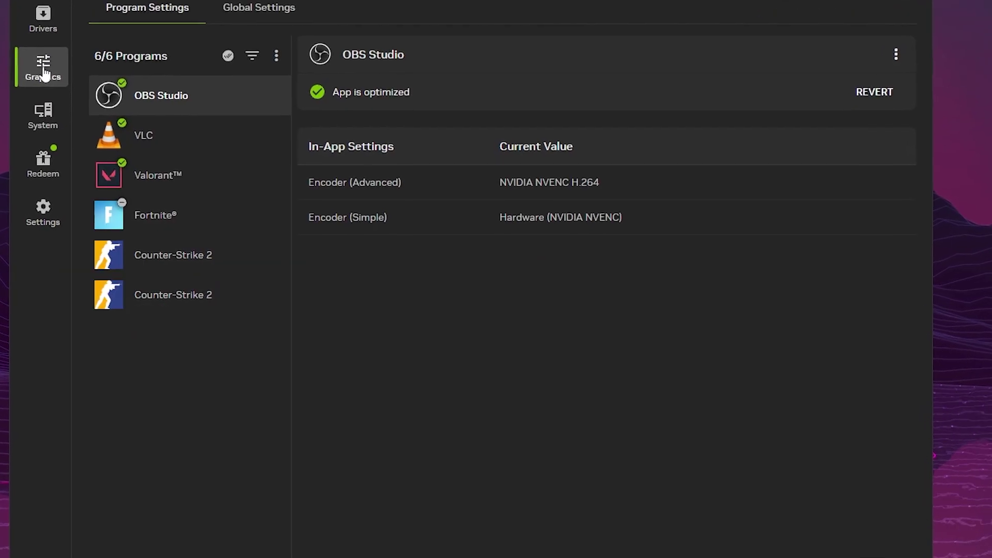
{"action": "left_click", "coordinate": [41, 111]}
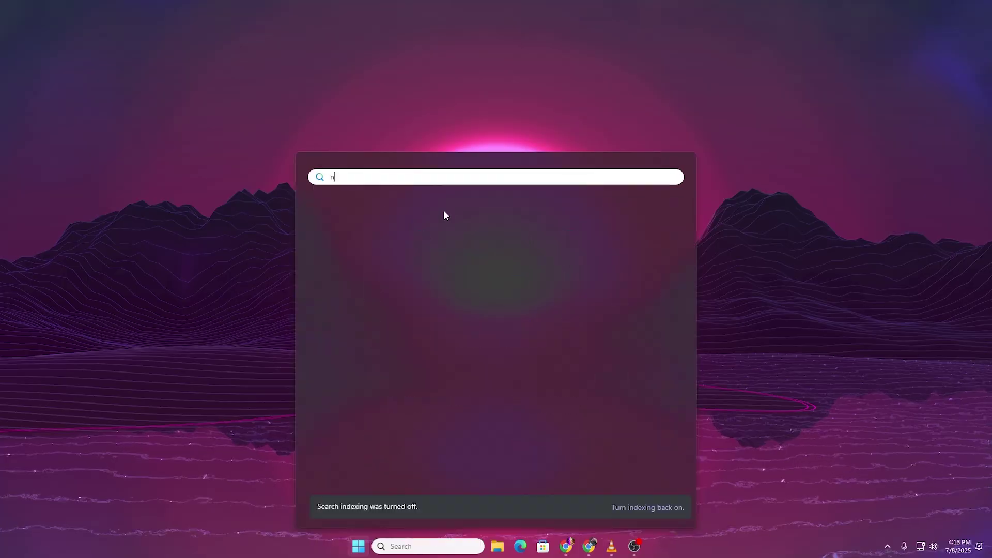
{"action": "type", "text": "vi"}
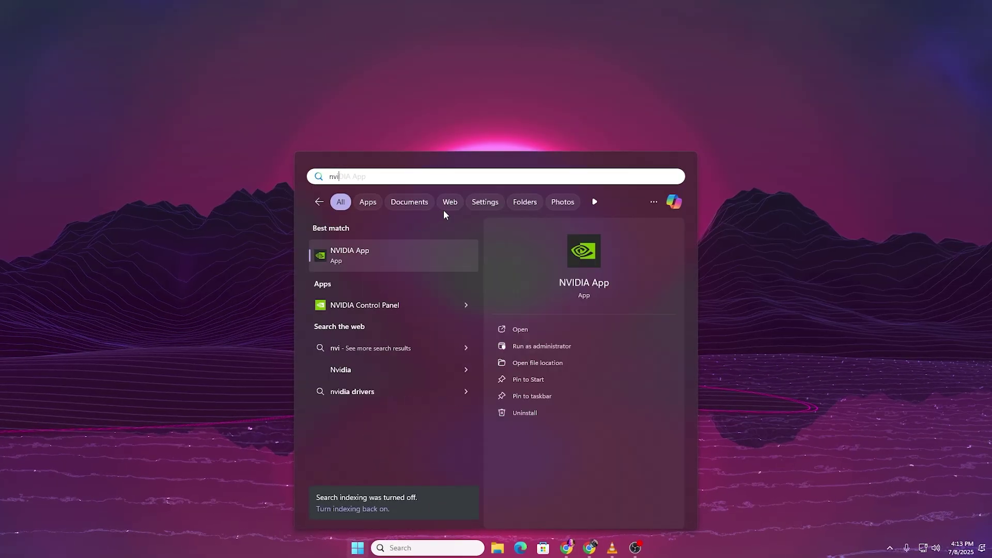
{"action": "key", "text": "Return"}
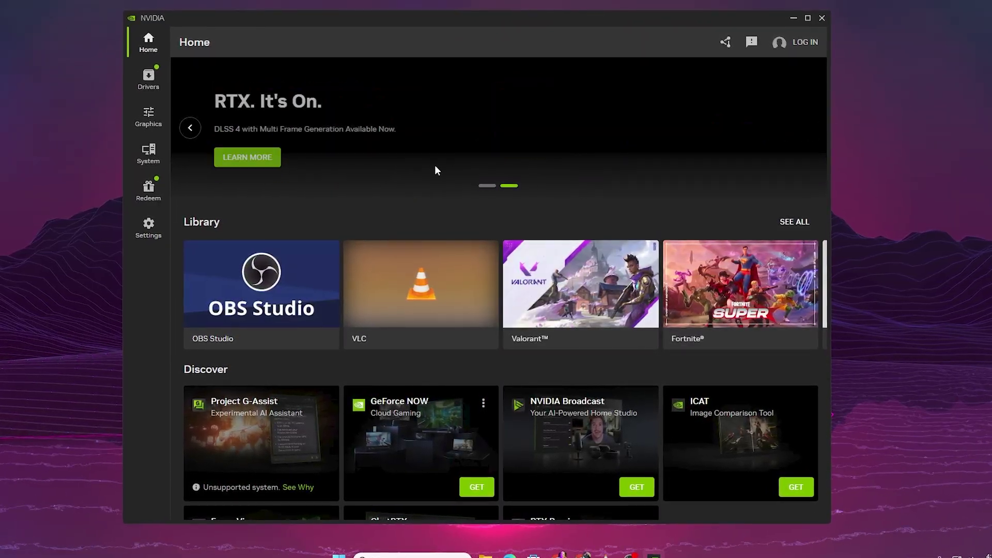
{"action": "left_click", "coordinate": [156, 80]}
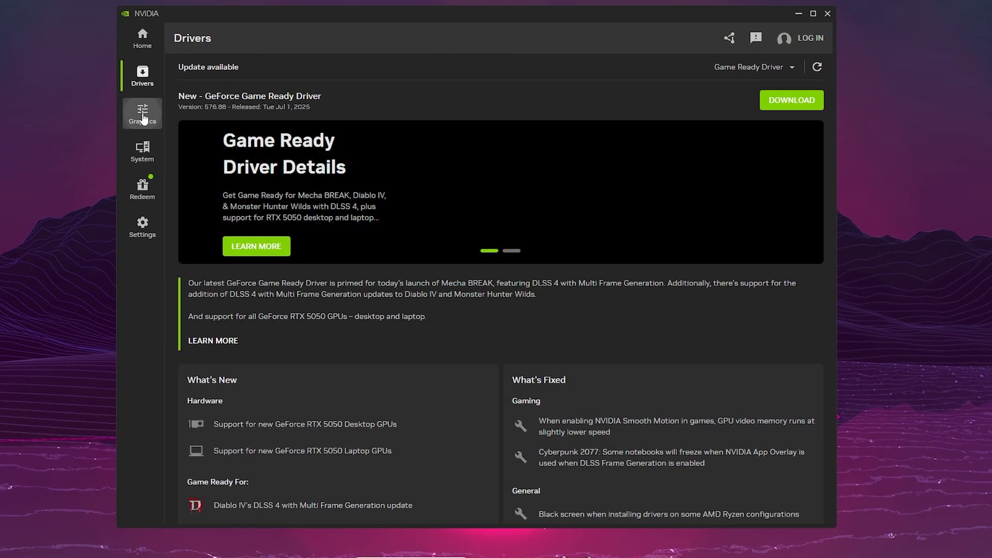
{"action": "left_click", "coordinate": [145, 118]}
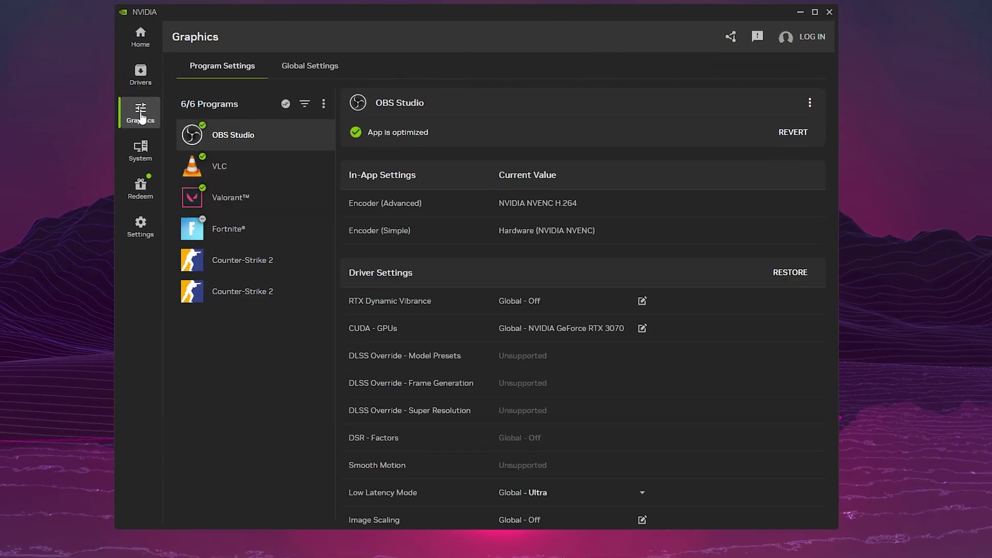
{"action": "left_click", "coordinate": [137, 151]}
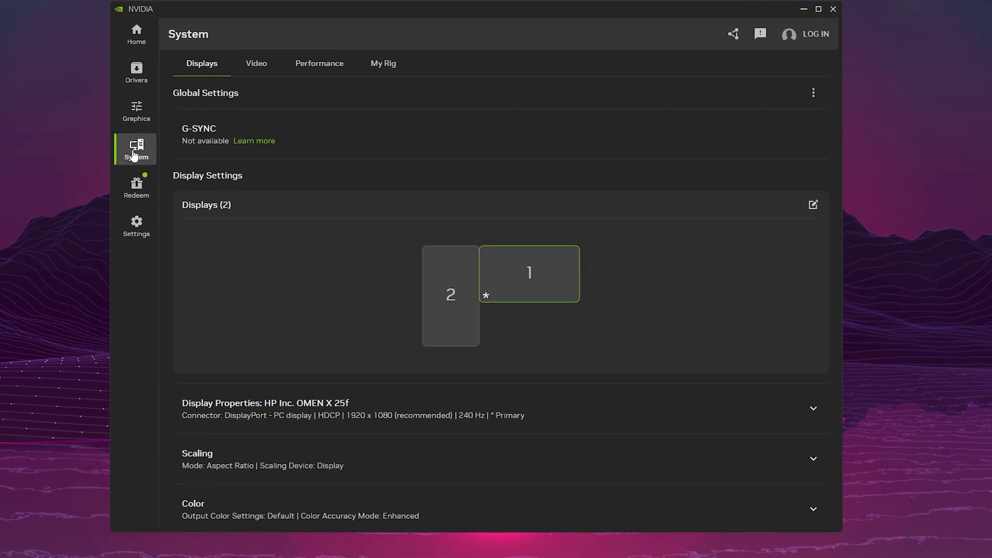
{"action": "left_click", "coordinate": [132, 202]}
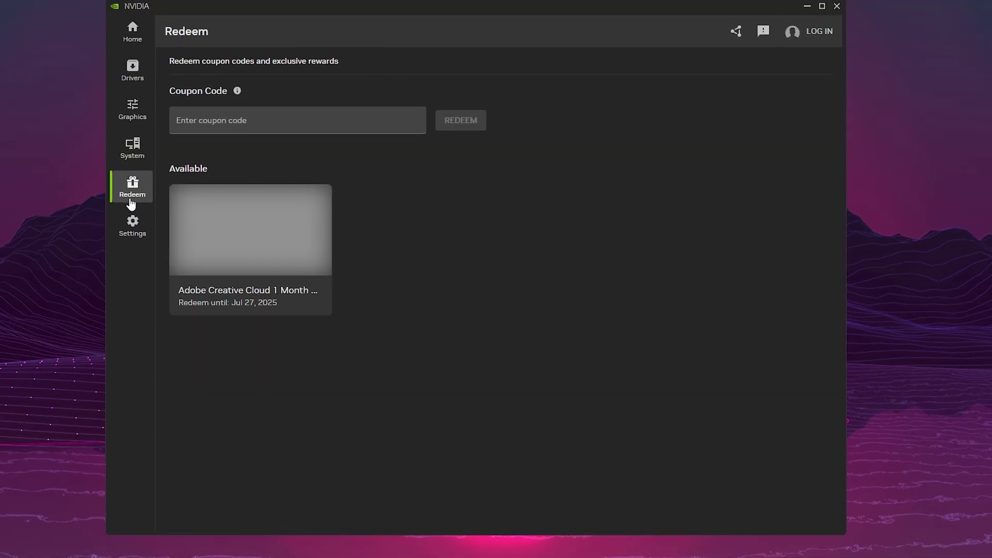
{"action": "left_click", "coordinate": [131, 226]}
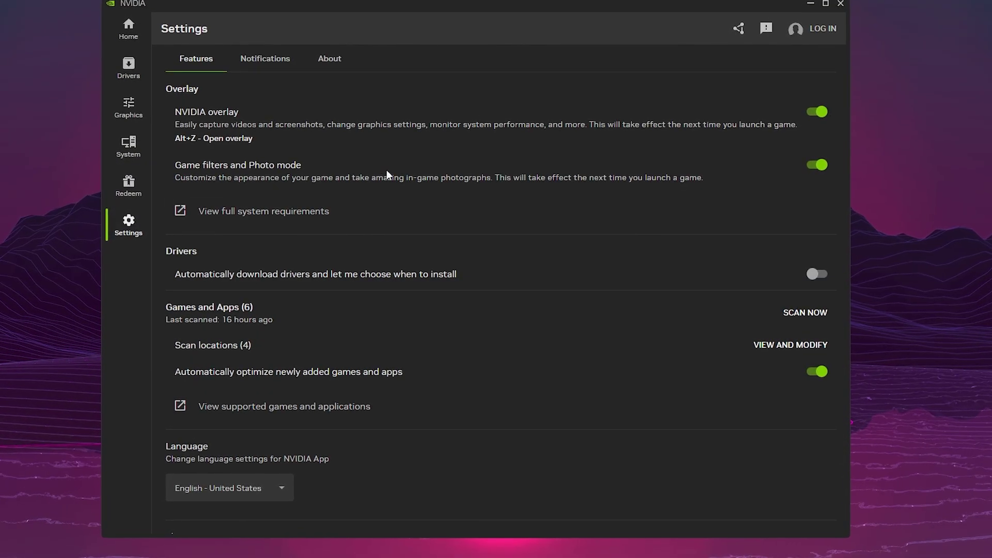
{"action": "left_click", "coordinate": [124, 99]}
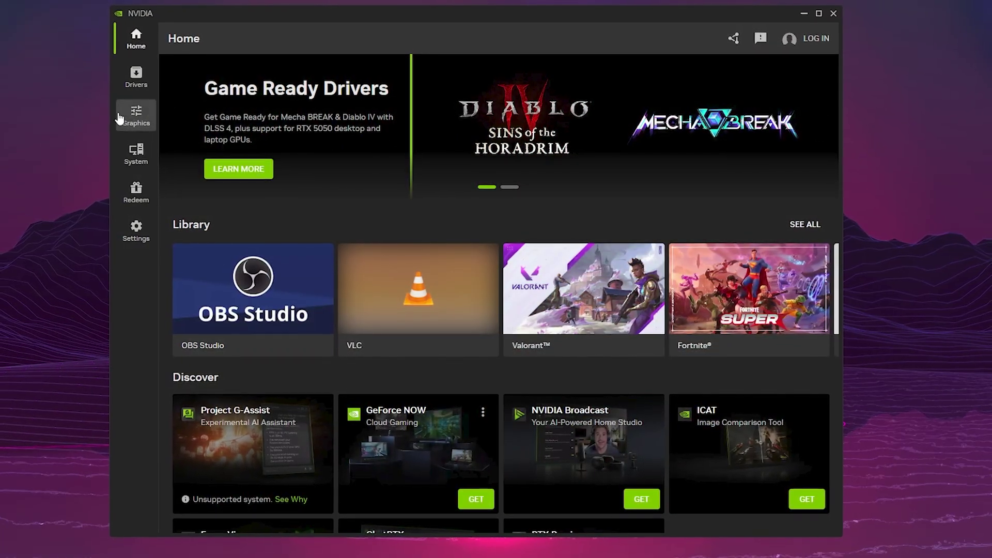
Under Graphics > Global Settings, set Low Latency Mode to Ultra and review its explanation
{"action": "left_click", "coordinate": [134, 123]}
{"action": "left_click", "coordinate": [306, 75]}
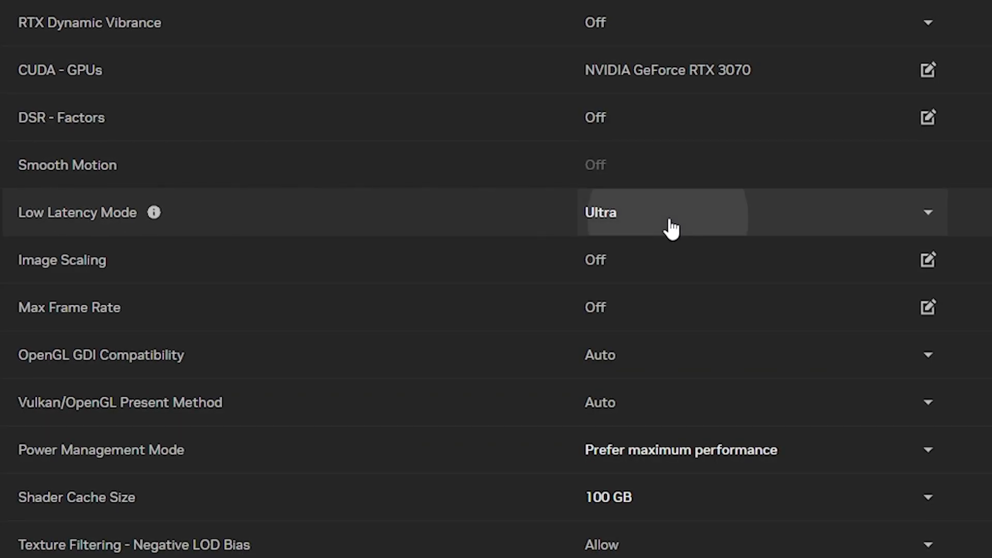
{"action": "left_click", "coordinate": [669, 223]}
{"action": "left_click", "coordinate": [896, 383]}
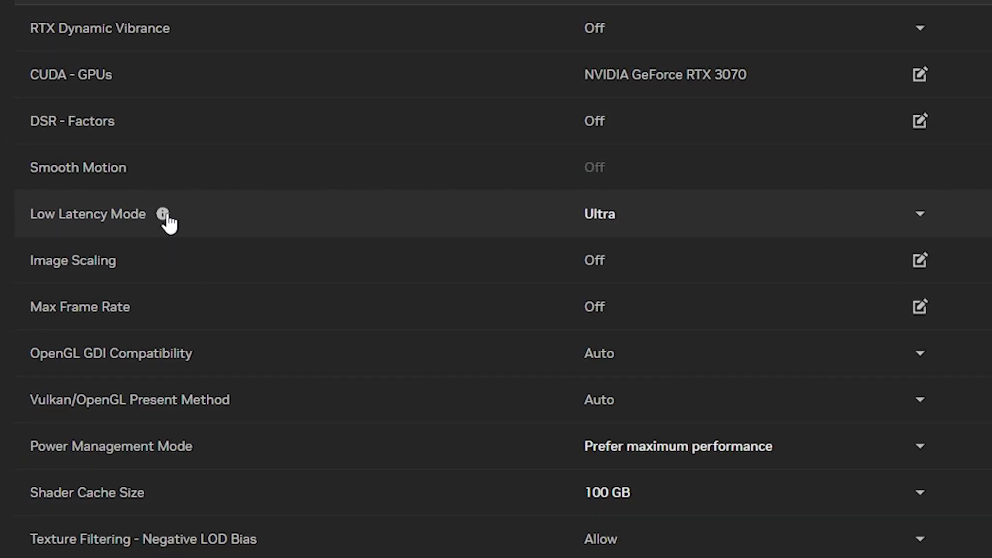
{"action": "left_click", "coordinate": [164, 213]}
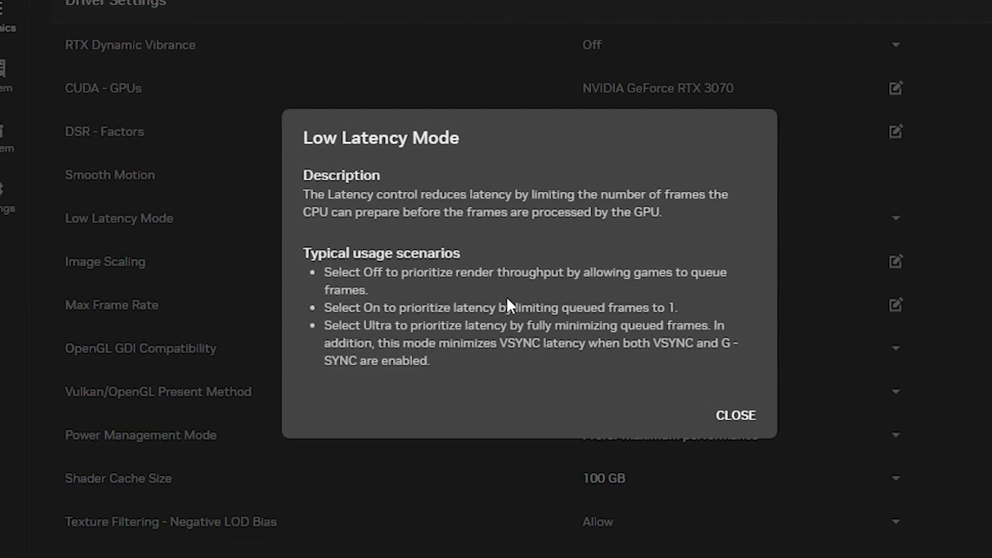
{"action": "left_click", "coordinate": [734, 416]}
Set Vertical Sync to Off, then read and close its explanation
{"action": "scroll", "coordinate": [206, 439], "scroll_direction": "down", "scroll_amount": 3}
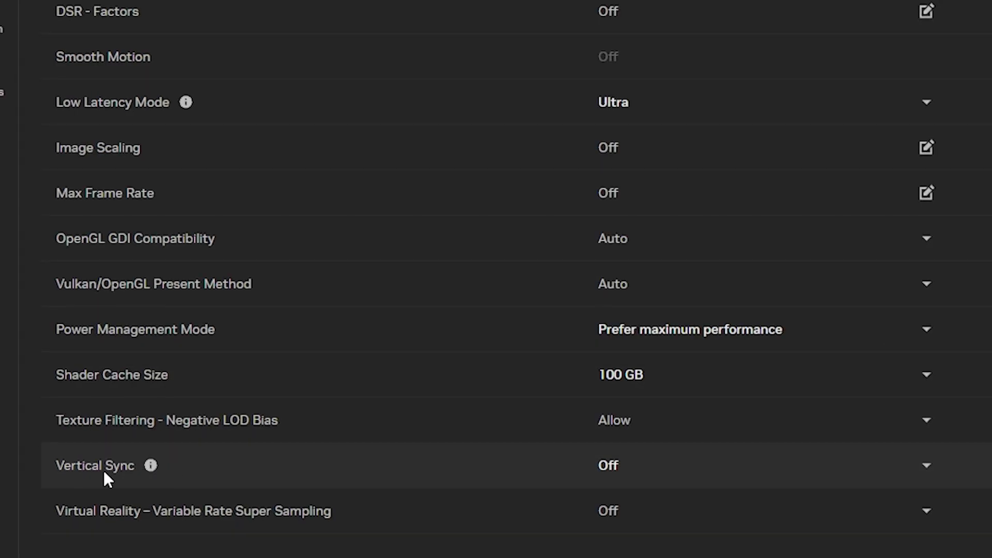
{"action": "left_click", "coordinate": [622, 467]}
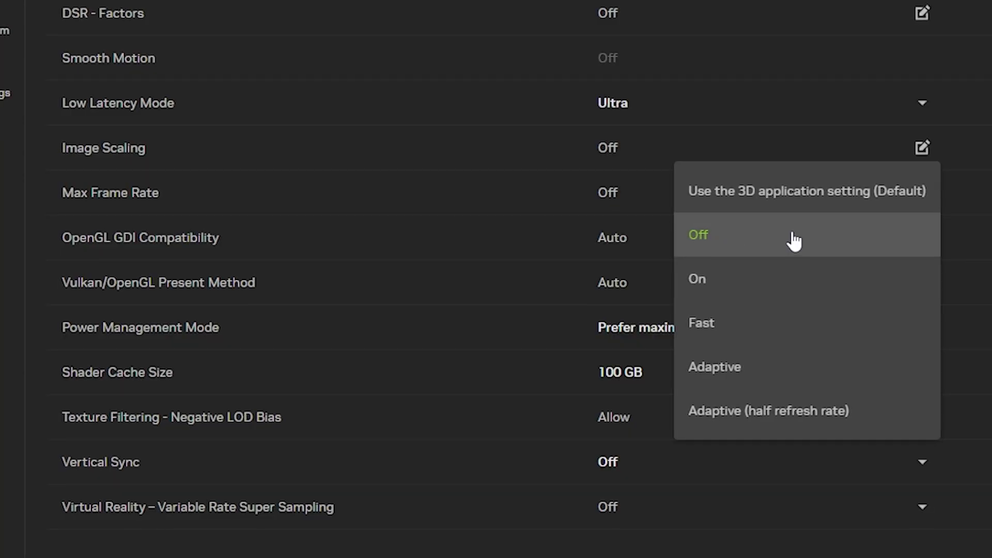
{"action": "left_click", "coordinate": [737, 237]}
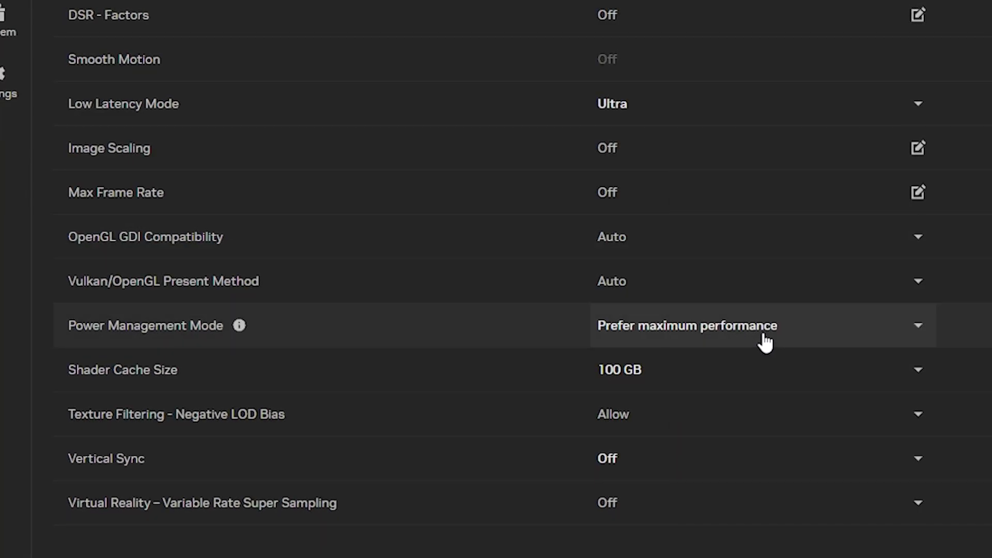
{"action": "left_click", "coordinate": [161, 457]}
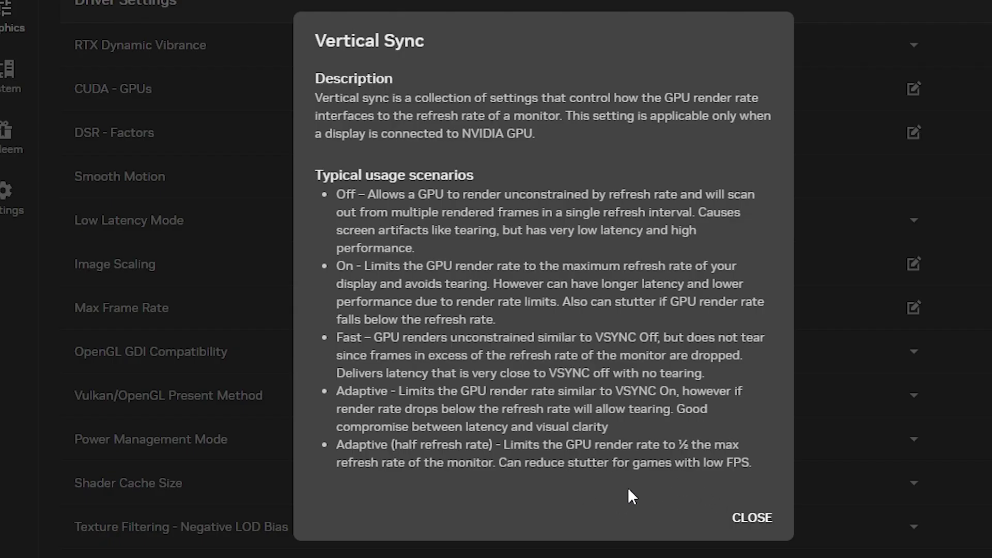
{"action": "left_click", "coordinate": [748, 519]}
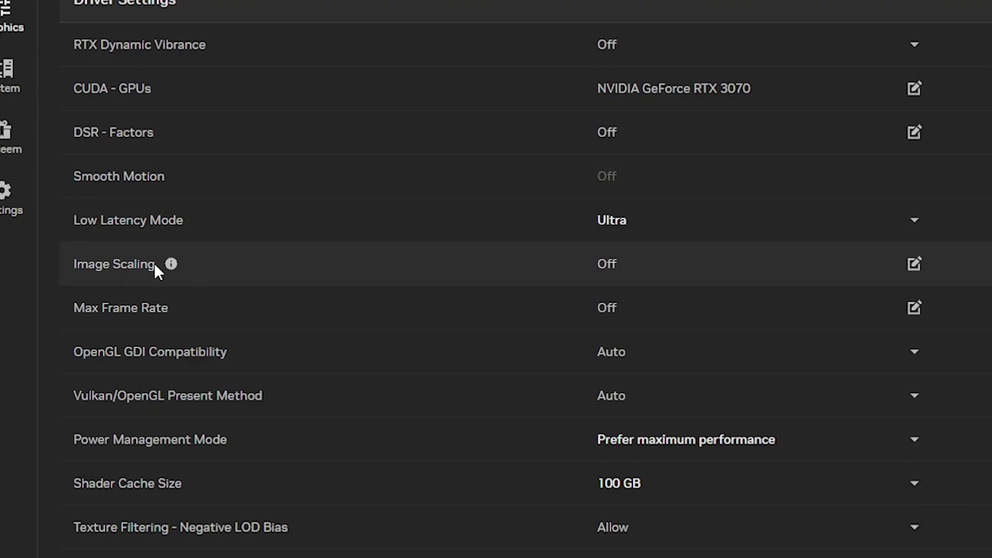
Leave Image Scaling Off and display its explanation of GPU upscaling and sharpening
{"action": "left_click", "coordinate": [632, 269]}
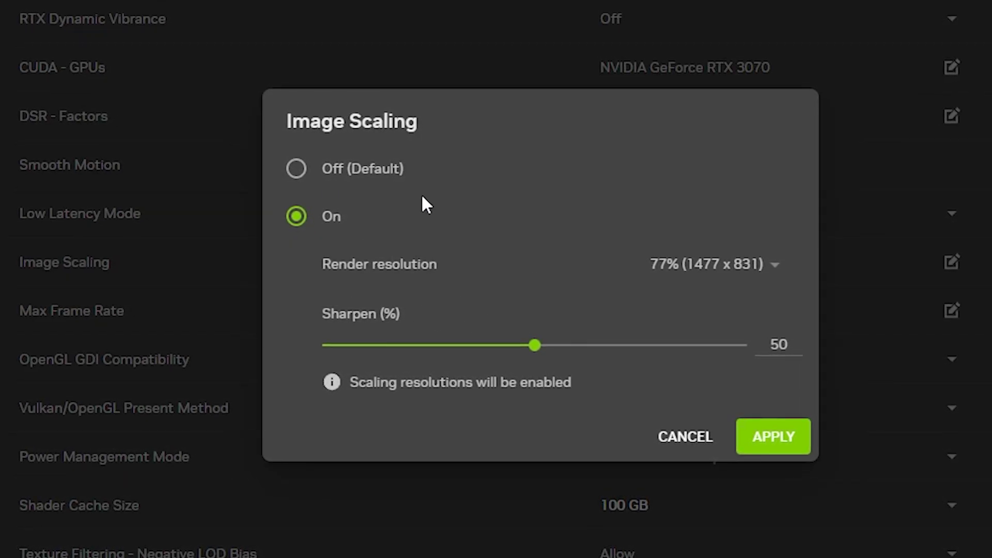
{"action": "left_click", "coordinate": [754, 434]}
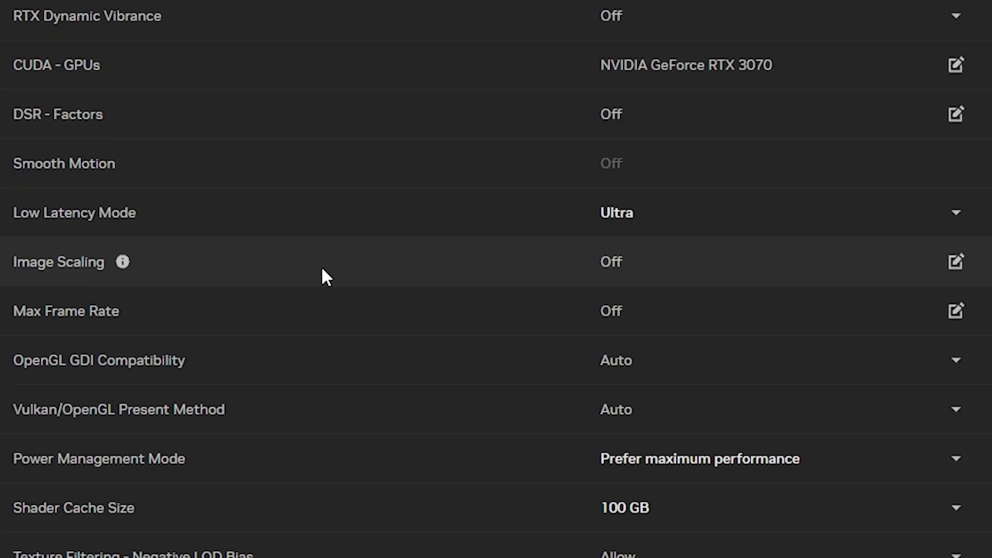
{"action": "left_click", "coordinate": [120, 262]}
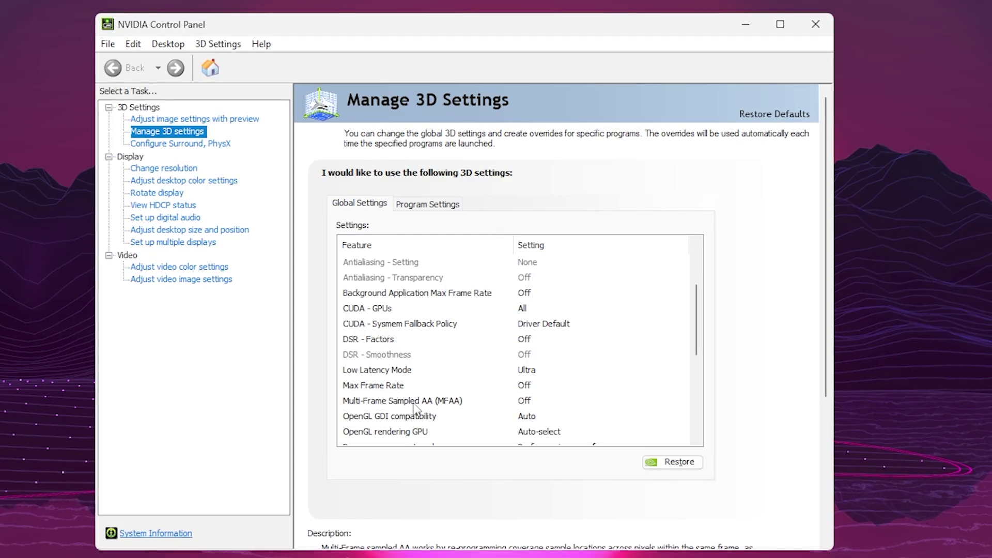
Set the global Power management mode to Prefer maximum performance
{"action": "scroll", "coordinate": [514, 341], "scroll_direction": "down", "scroll_amount": 1}
{"action": "left_click", "coordinate": [393, 401]}
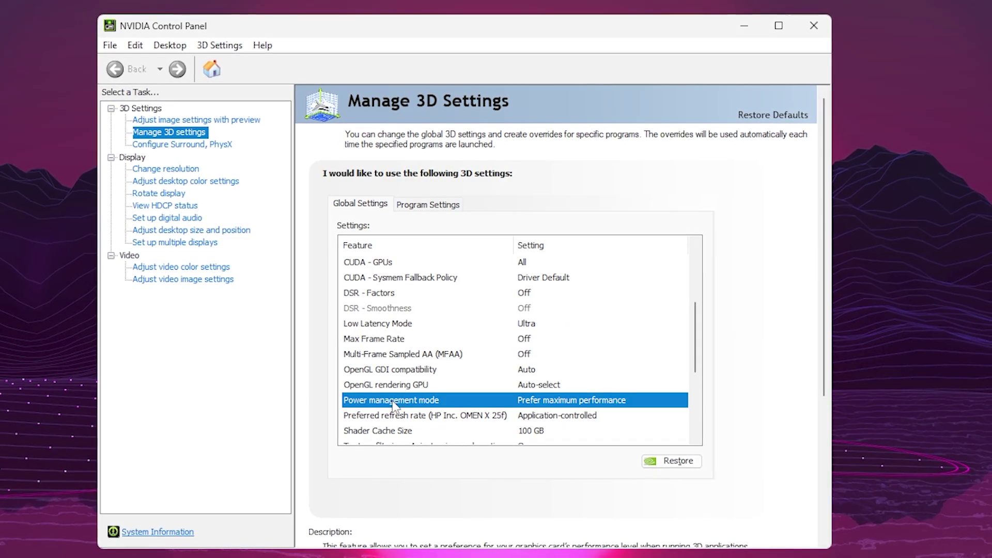
{"action": "left_click", "coordinate": [547, 401]}
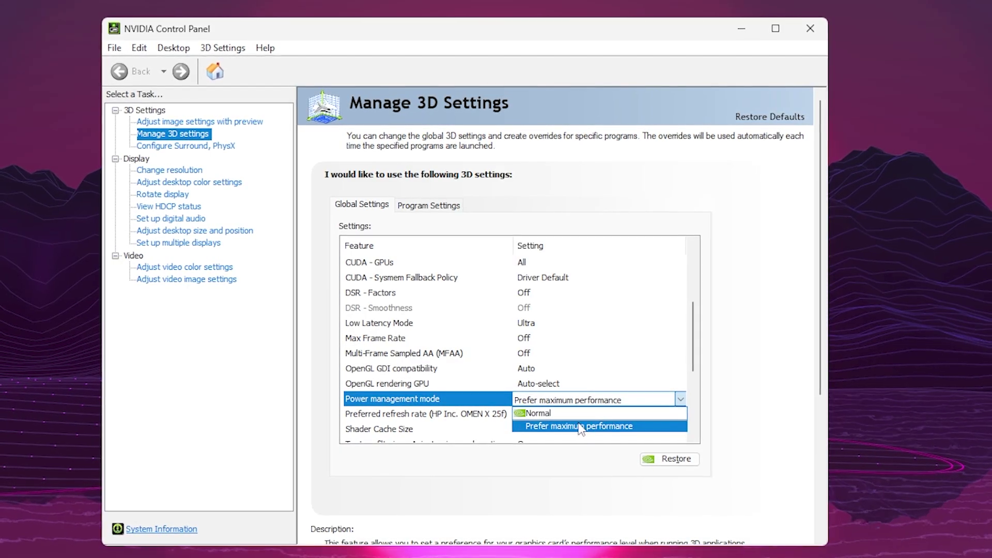
{"action": "left_click", "coordinate": [538, 427]}
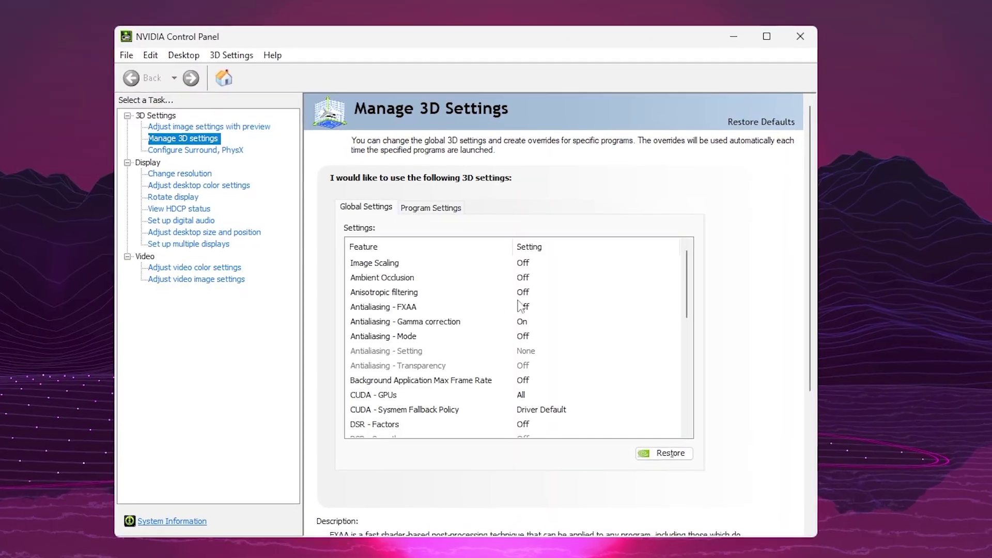
{"action": "scroll", "coordinate": [433, 341], "scroll_direction": "down", "scroll_amount": 7}
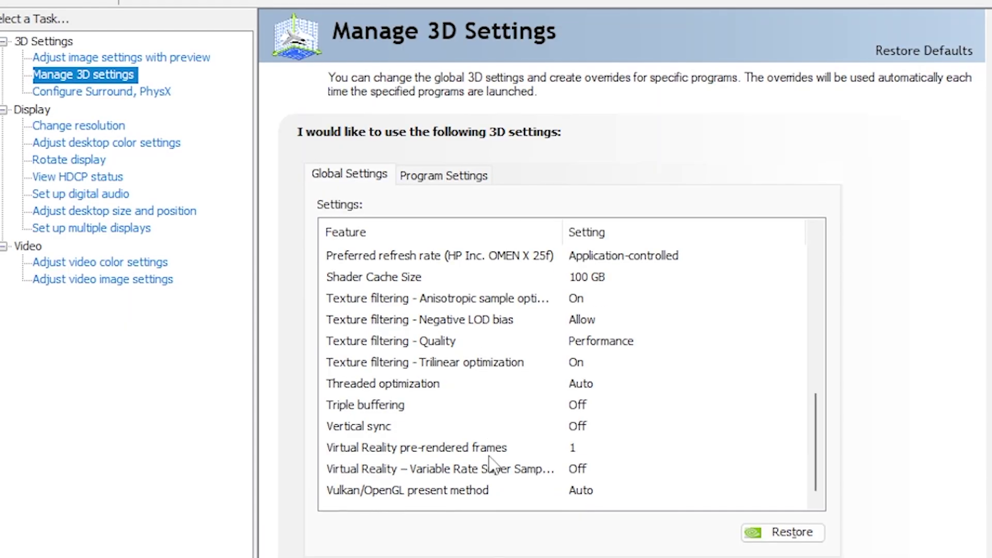
{"action": "scroll", "coordinate": [459, 418], "scroll_direction": "up", "scroll_amount": 5}
{"action": "scroll", "coordinate": [490, 457], "scroll_direction": "up", "scroll_amount": 2}
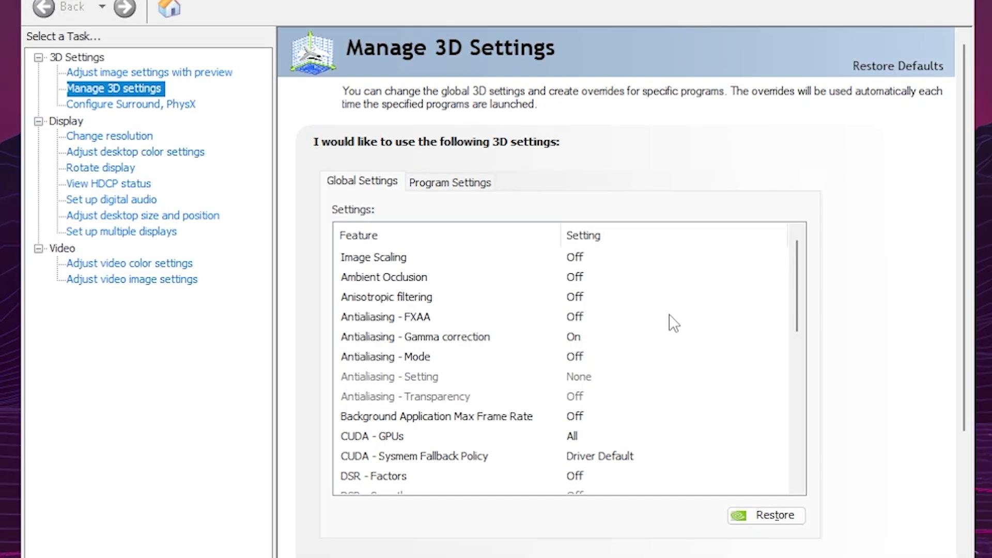
{"action": "scroll", "coordinate": [656, 330], "scroll_direction": "down", "scroll_amount": 2}
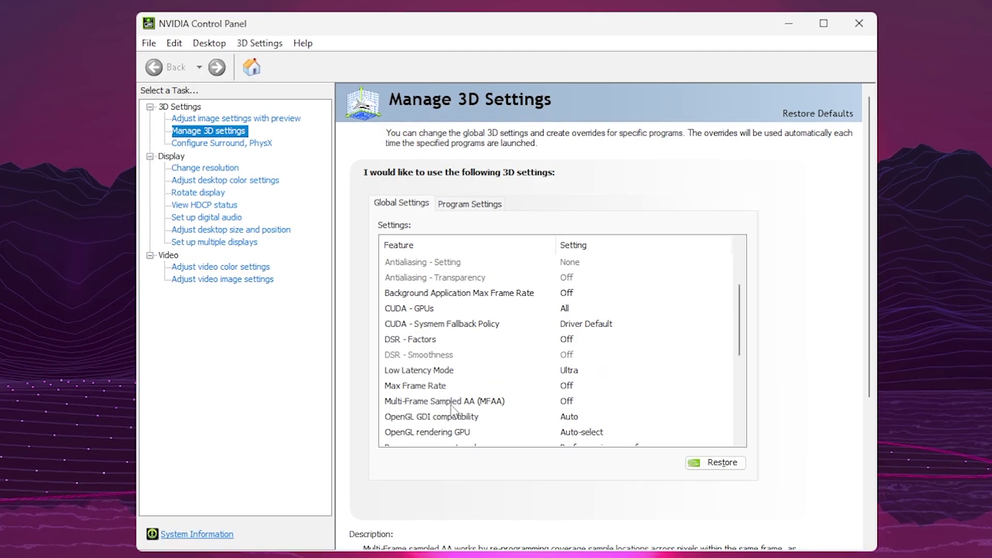
{"action": "scroll", "coordinate": [491, 398], "scroll_direction": "down", "scroll_amount": 1}
{"action": "left_click", "coordinate": [499, 405]}
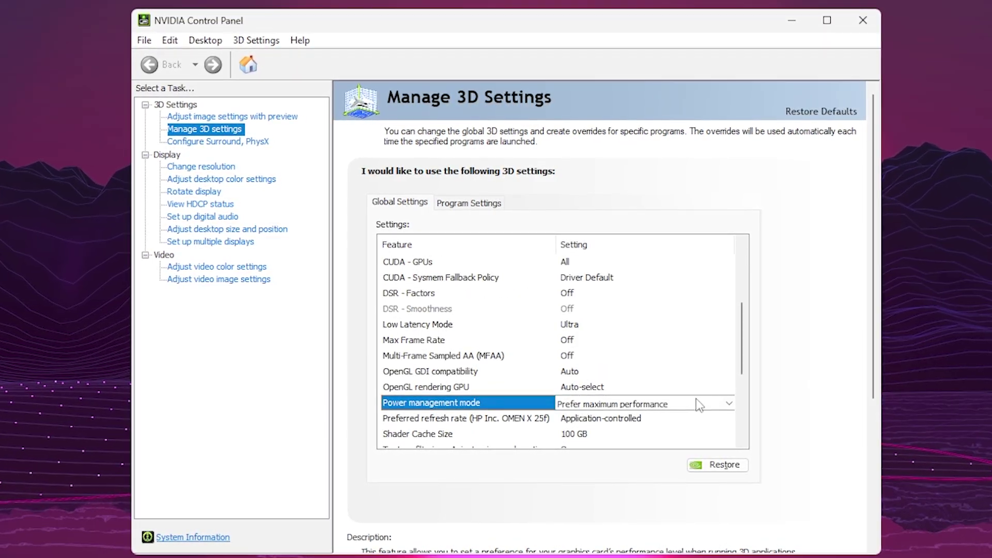
{"action": "left_click", "coordinate": [718, 403]}
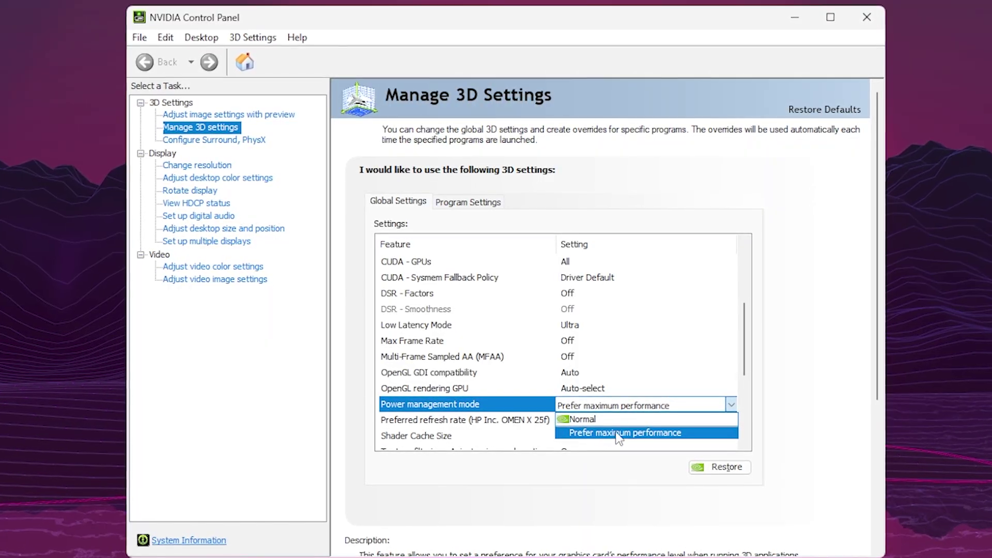
{"action": "left_click", "coordinate": [639, 434]}
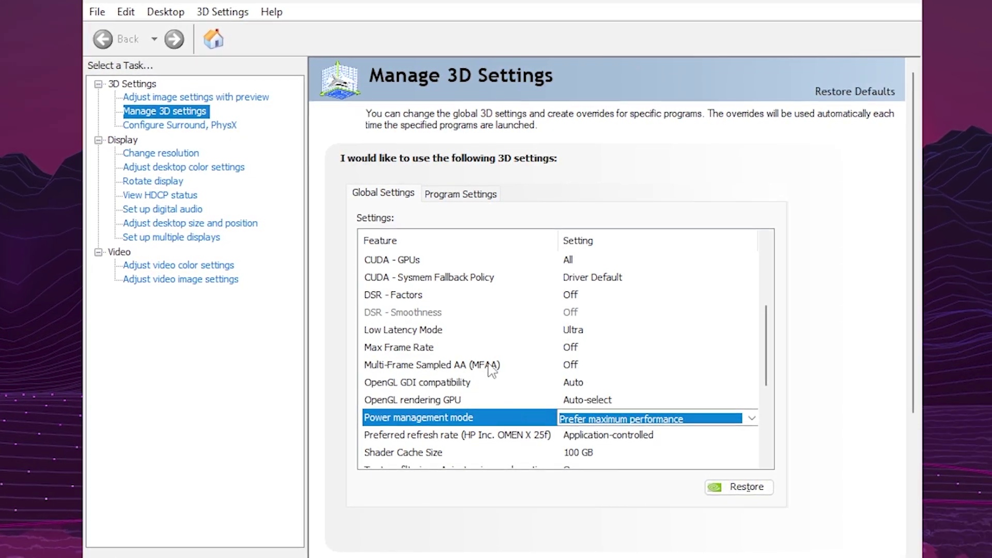
Set the global Low Latency Mode to Ultra
{"action": "left_click", "coordinate": [599, 332]}
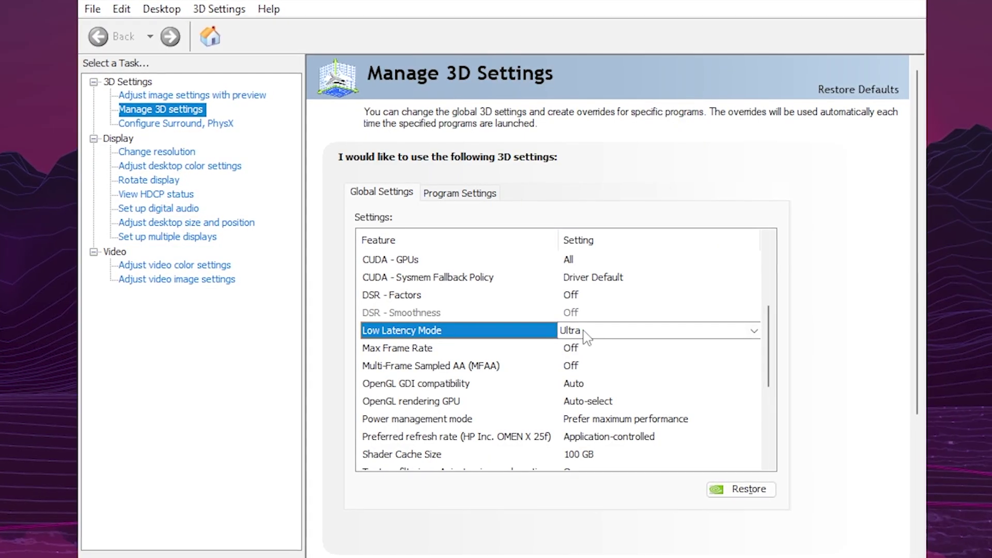
{"action": "left_click", "coordinate": [589, 336]}
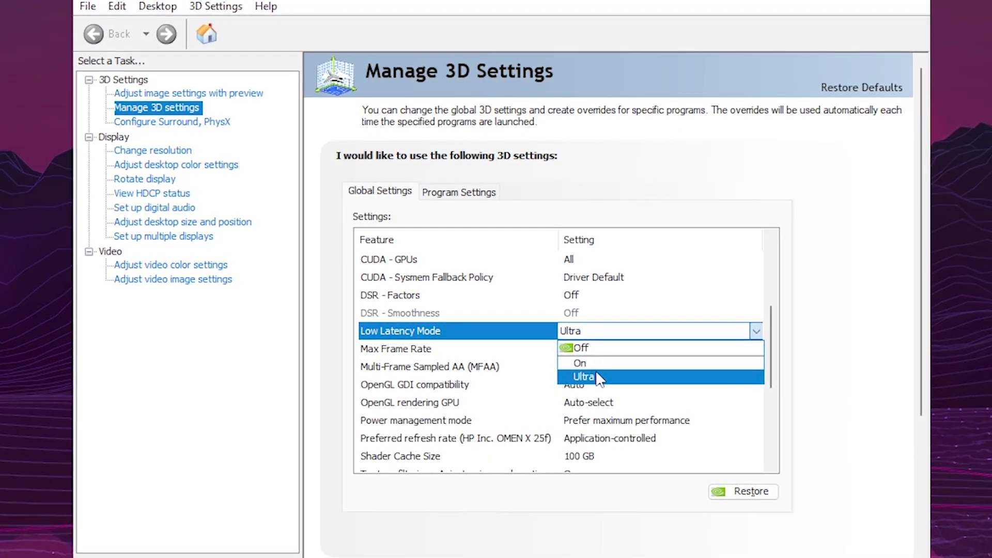
{"action": "left_click", "coordinate": [588, 377]}
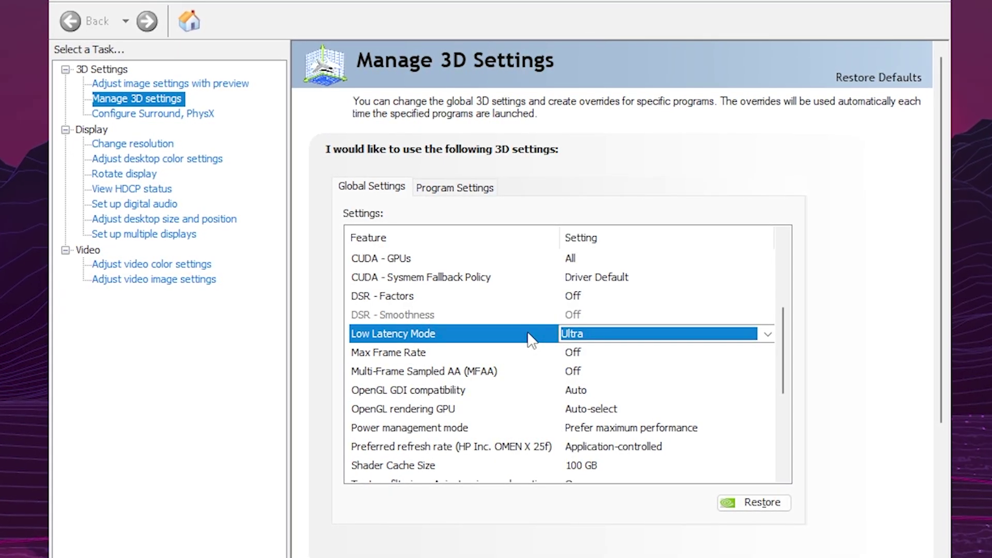
Set Threaded optimization to On in the global 3D settings, reselecting On to confirm
{"action": "scroll", "coordinate": [530, 339], "scroll_direction": "down", "scroll_amount": 3}
{"action": "left_click", "coordinate": [427, 375]}
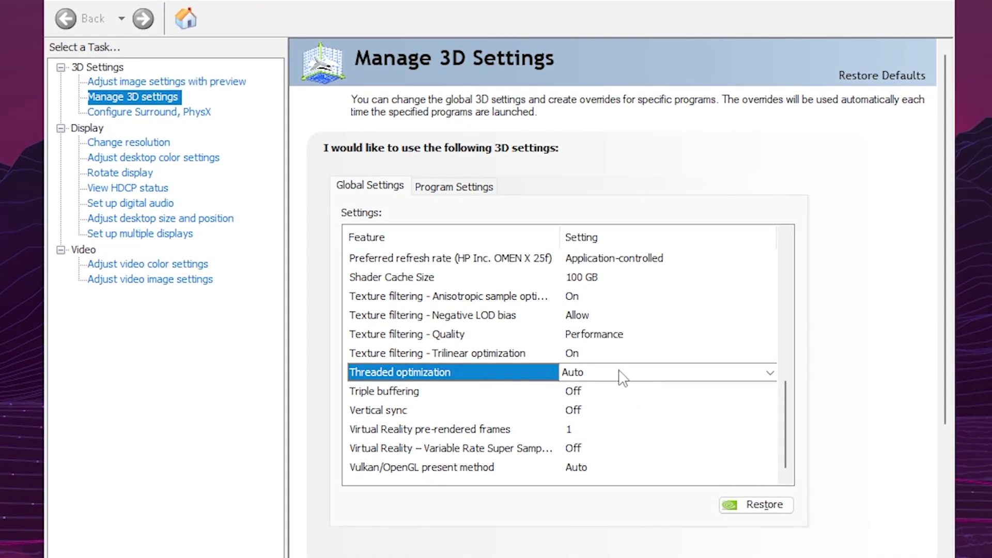
{"action": "left_click", "coordinate": [770, 373]}
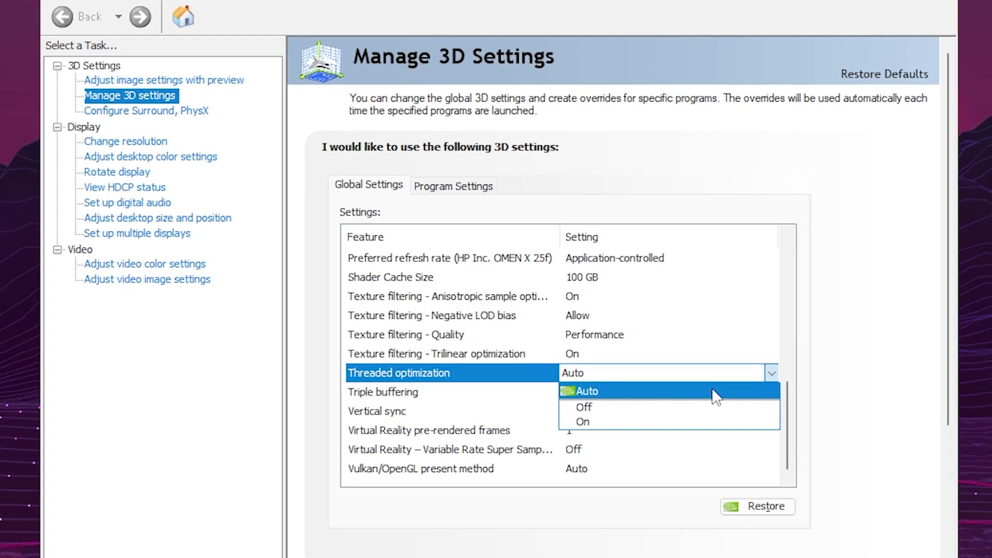
{"action": "left_click", "coordinate": [588, 419]}
{"action": "scroll", "coordinate": [587, 382], "scroll_direction": "up", "scroll_amount": 2}
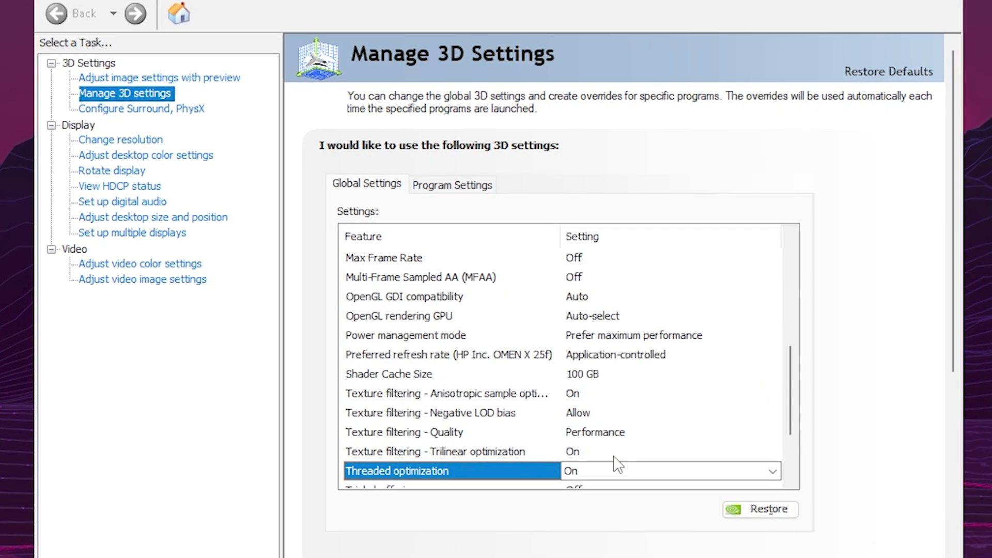
{"action": "scroll", "coordinate": [617, 465], "scroll_direction": "down", "scroll_amount": 1}
{"action": "left_click", "coordinate": [599, 414]}
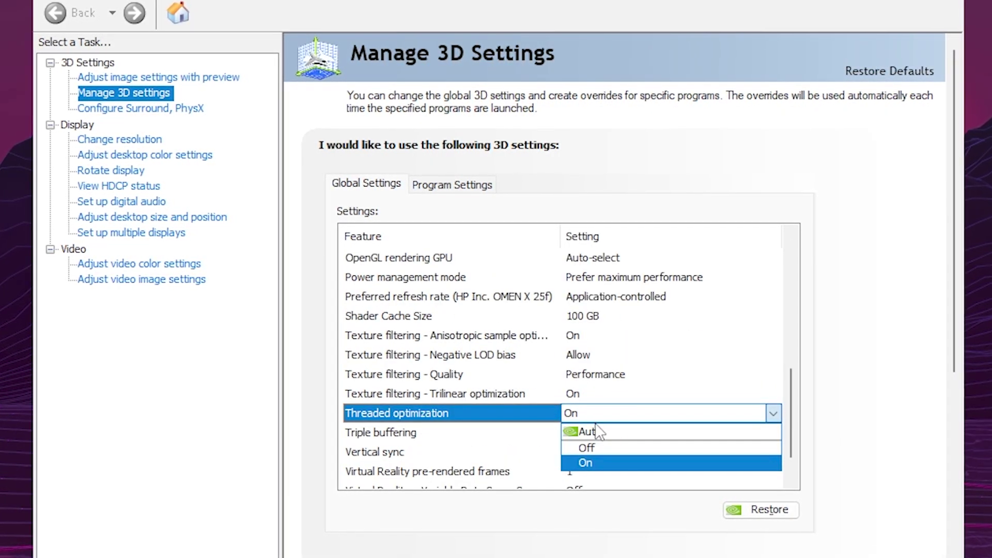
{"action": "left_click", "coordinate": [609, 470]}
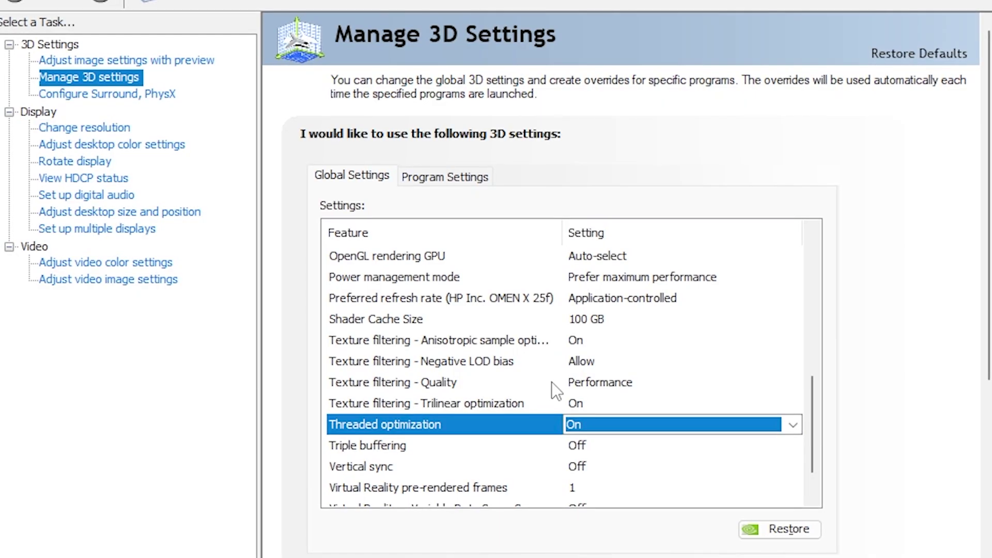
Set Texture filtering - Quality to High performance, reselecting it to confirm
{"action": "left_click", "coordinate": [638, 382]}
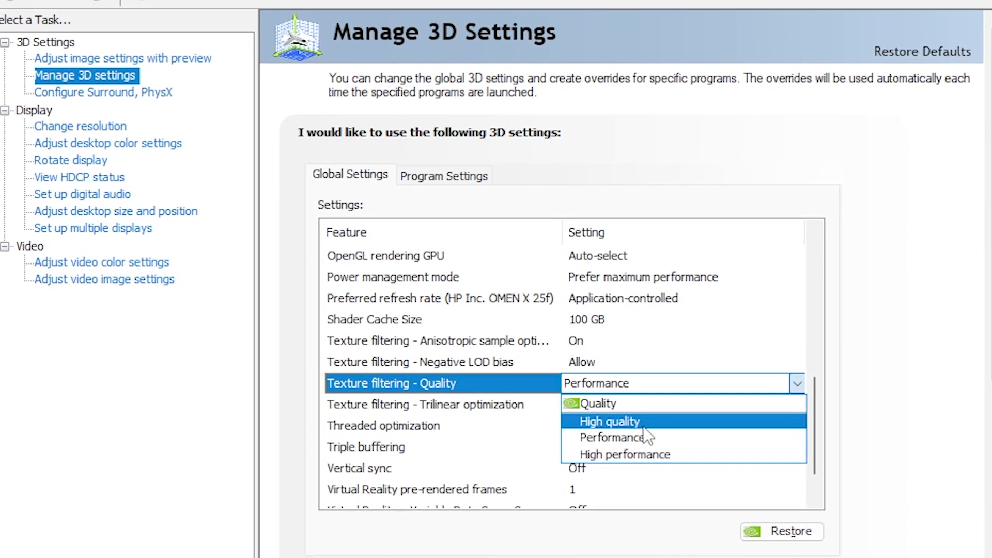
{"action": "left_click", "coordinate": [650, 455]}
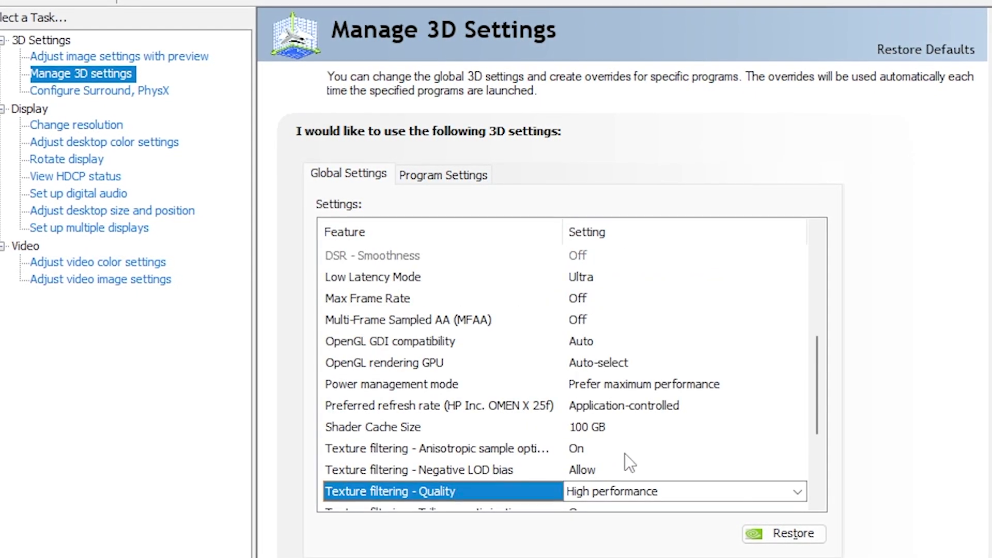
{"action": "scroll", "coordinate": [468, 472], "scroll_direction": "down", "scroll_amount": 1}
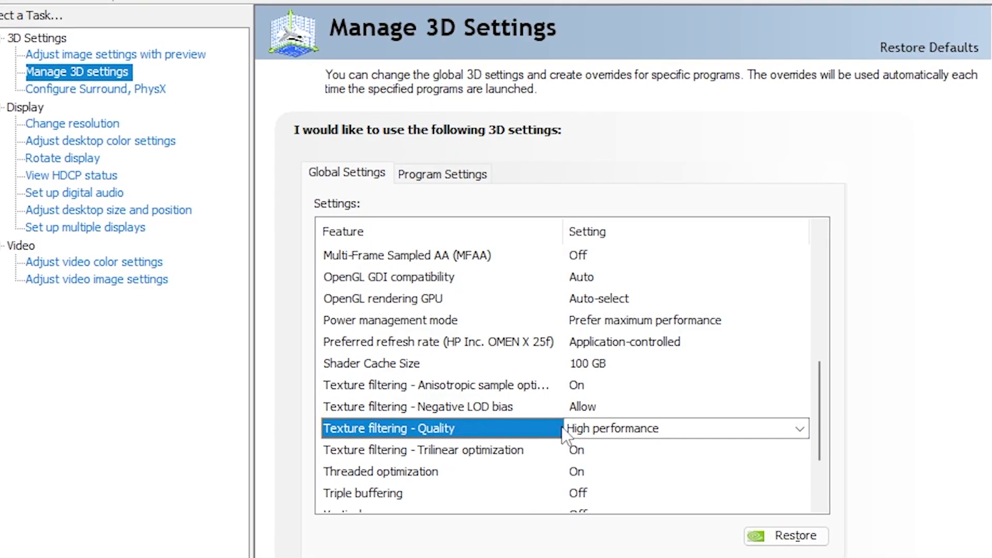
{"action": "left_click", "coordinate": [800, 429]}
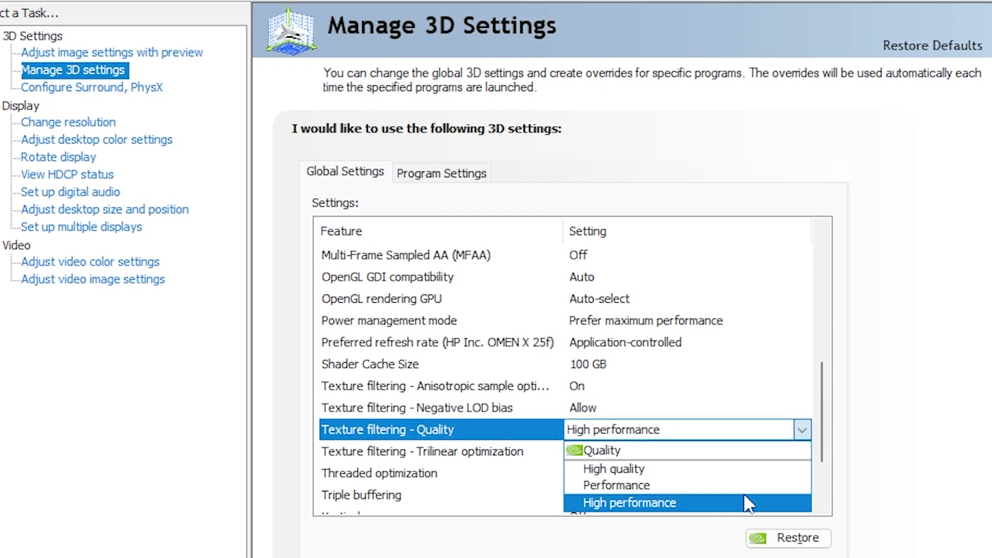
{"action": "left_click", "coordinate": [666, 504]}
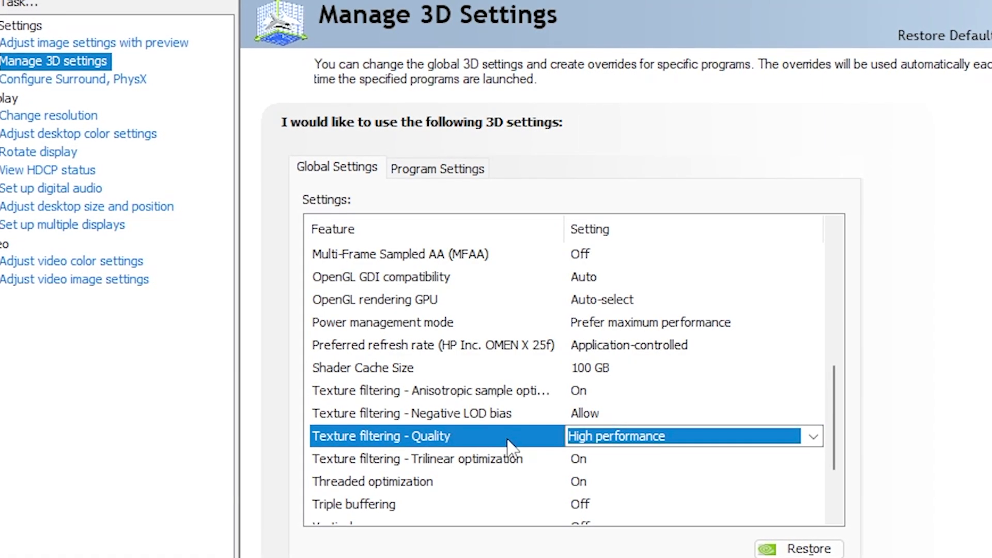
Set global Vertical sync to Off, then go to Display > Change resolution
{"action": "scroll", "coordinate": [503, 452], "scroll_direction": "down", "scroll_amount": 1}
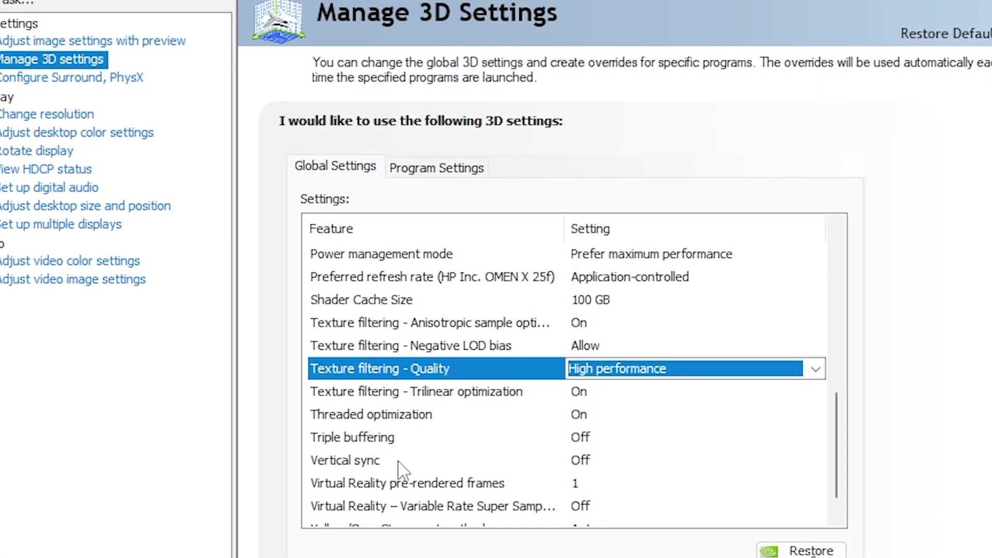
{"action": "left_click", "coordinate": [615, 461]}
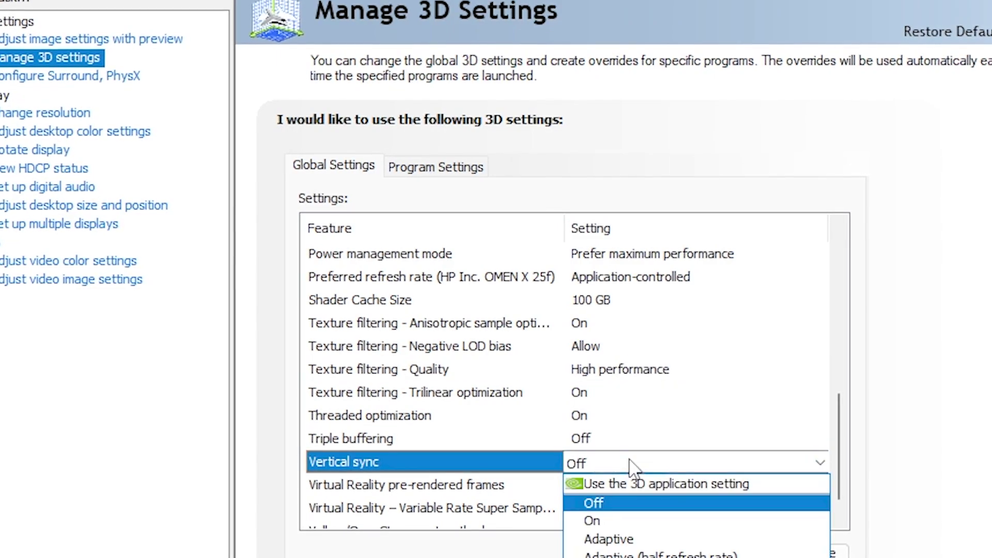
{"action": "left_click", "coordinate": [589, 502]}
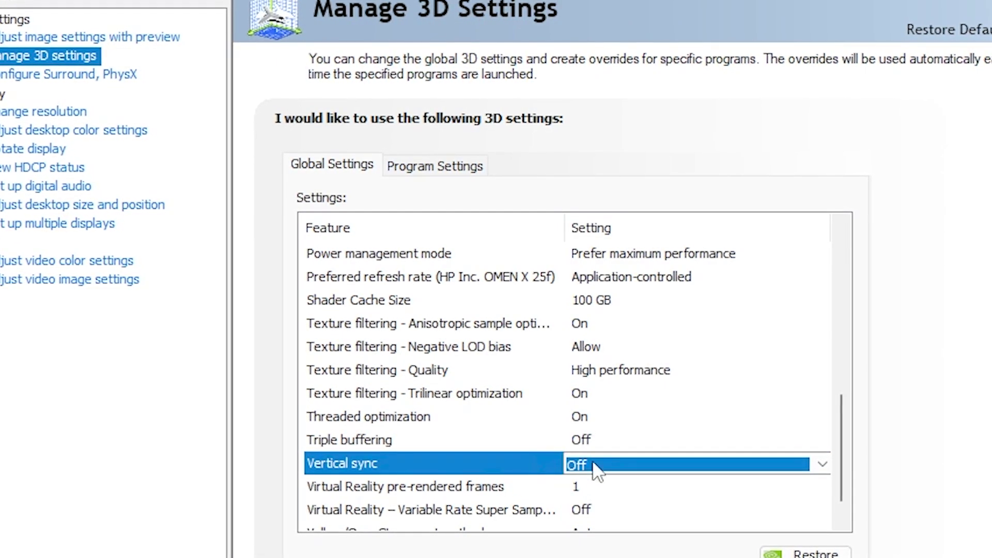
{"action": "scroll", "coordinate": [475, 447], "scroll_direction": "down", "scroll_amount": 1}
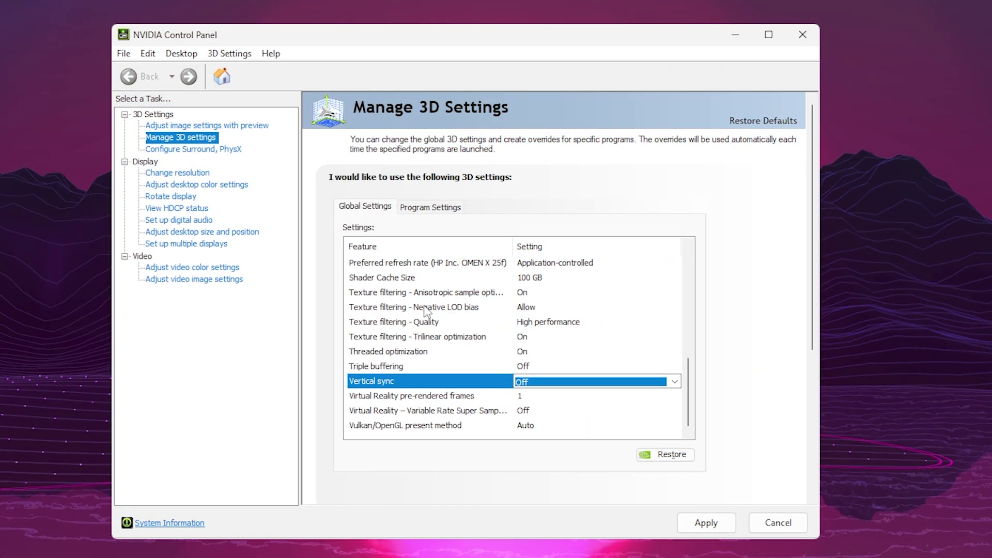
{"action": "left_click", "coordinate": [169, 174]}
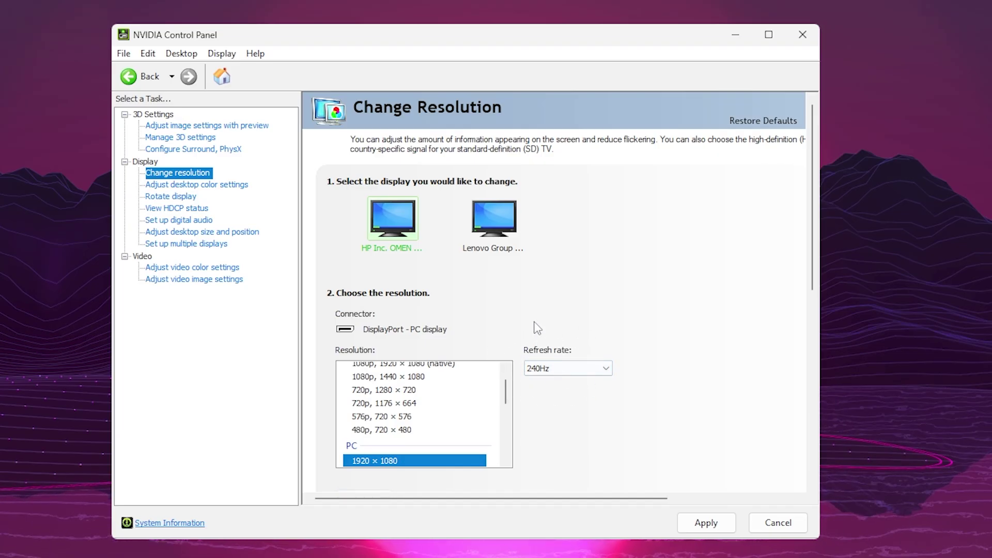
Set the HP OMEN X 25f to 1920 × 1080 at 240Hz, apply it, and keep the change
{"action": "left_click", "coordinate": [493, 222]}
{"action": "left_click", "coordinate": [410, 231]}
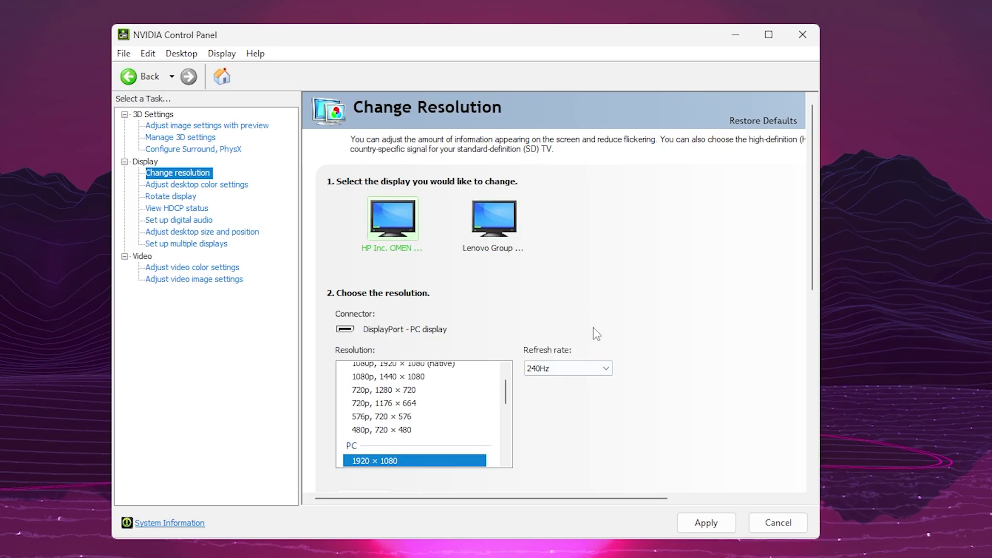
{"action": "scroll", "coordinate": [657, 368], "scroll_direction": "down", "scroll_amount": 1}
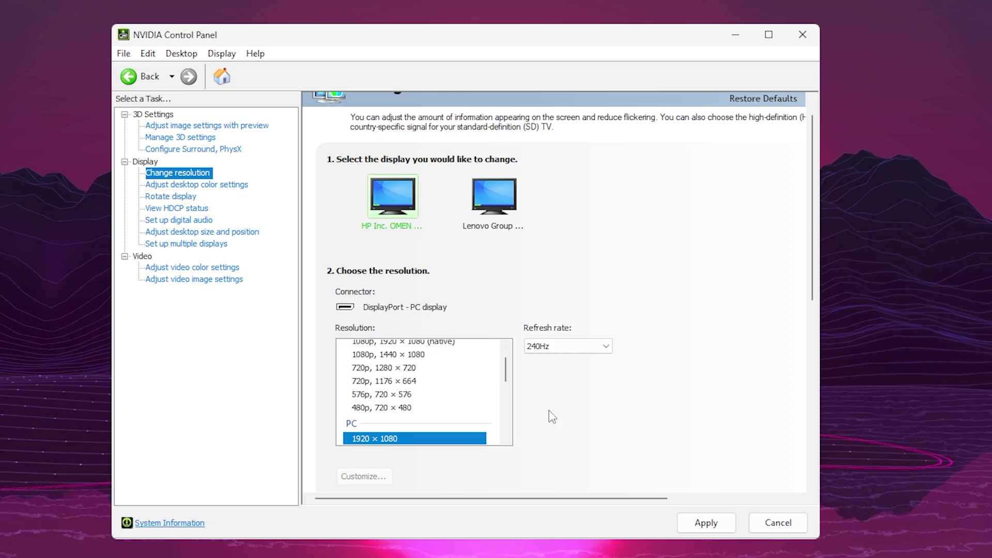
{"action": "left_click", "coordinate": [572, 346]}
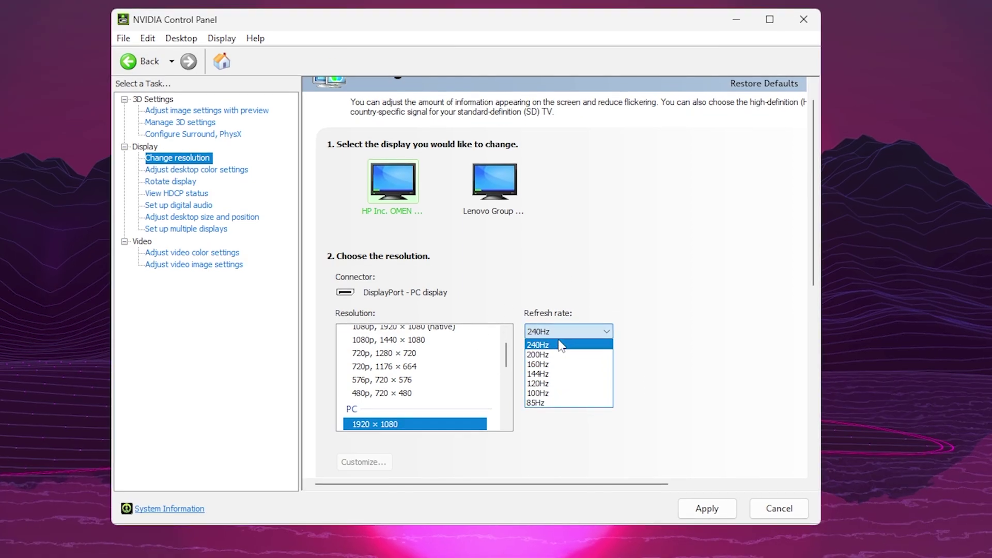
{"action": "left_click", "coordinate": [563, 345]}
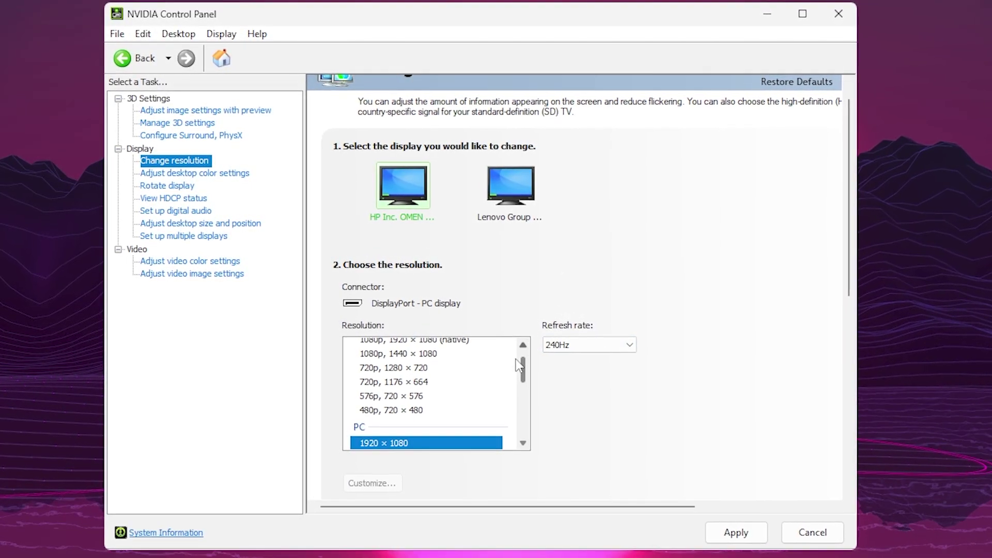
{"action": "scroll", "coordinate": [465, 405], "scroll_direction": "down", "scroll_amount": 4}
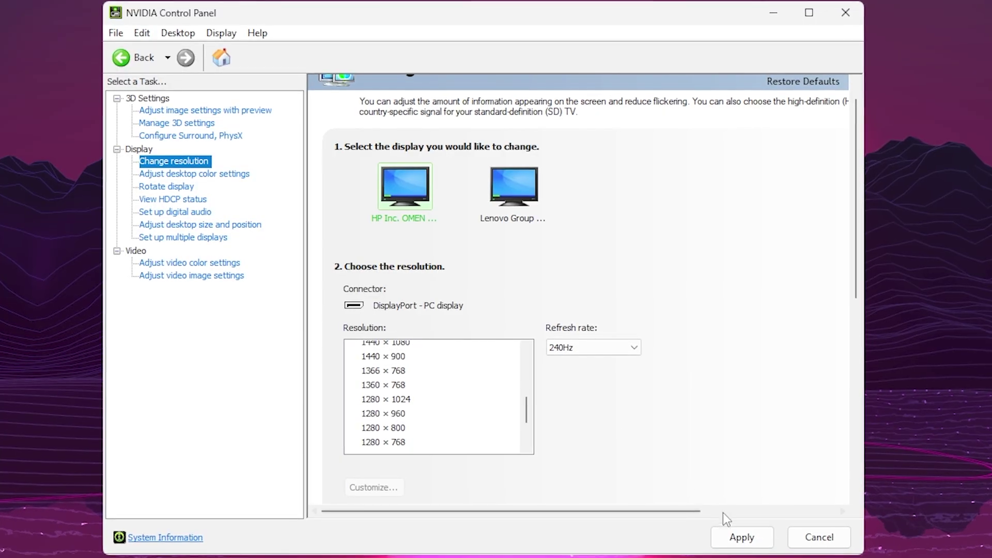
{"action": "left_click", "coordinate": [749, 543]}
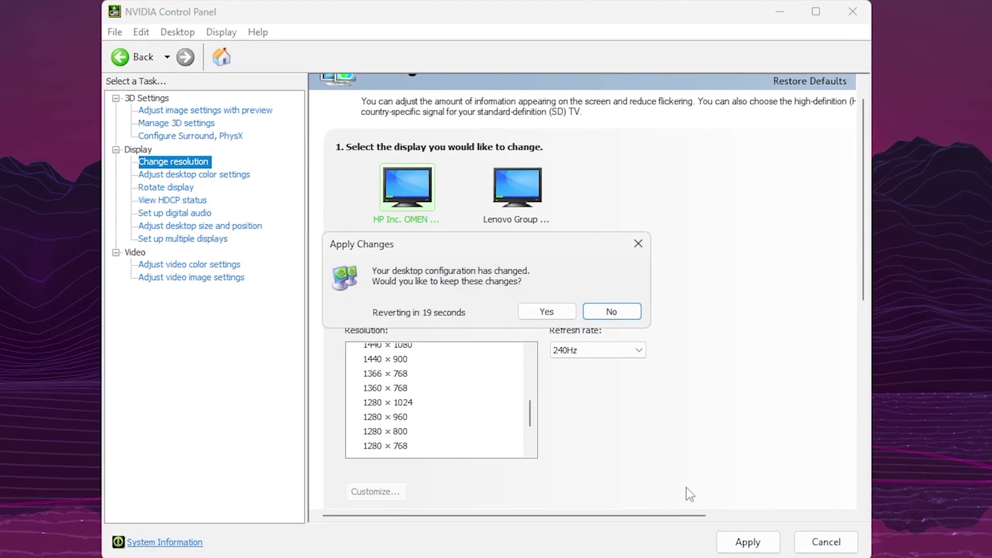
{"action": "left_click", "coordinate": [549, 310]}
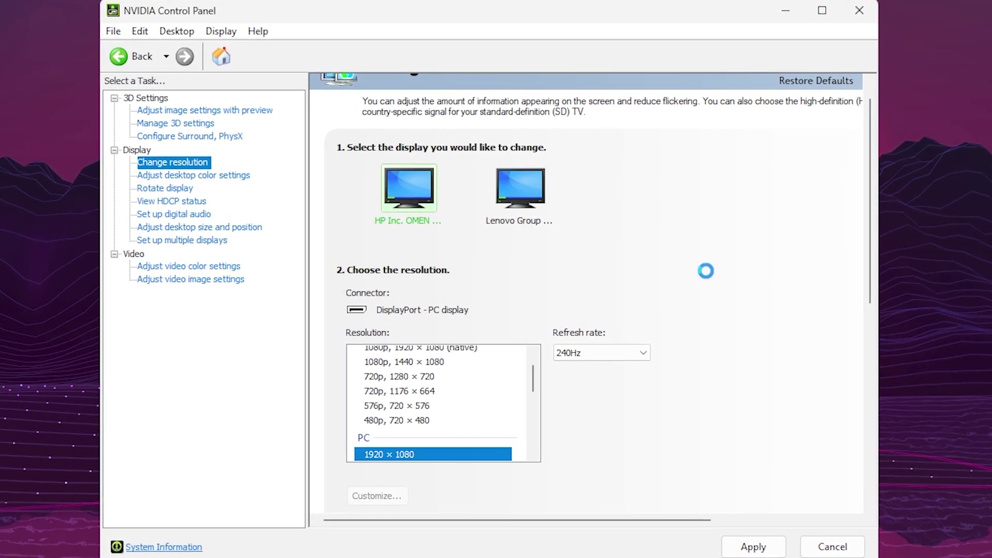
Recheck the refresh rate options and leave the HP OMEN at 240Hz
{"action": "scroll", "coordinate": [814, 315], "scroll_direction": "down", "scroll_amount": 1}
{"action": "scroll", "coordinate": [432, 377], "scroll_direction": "down", "scroll_amount": 2}
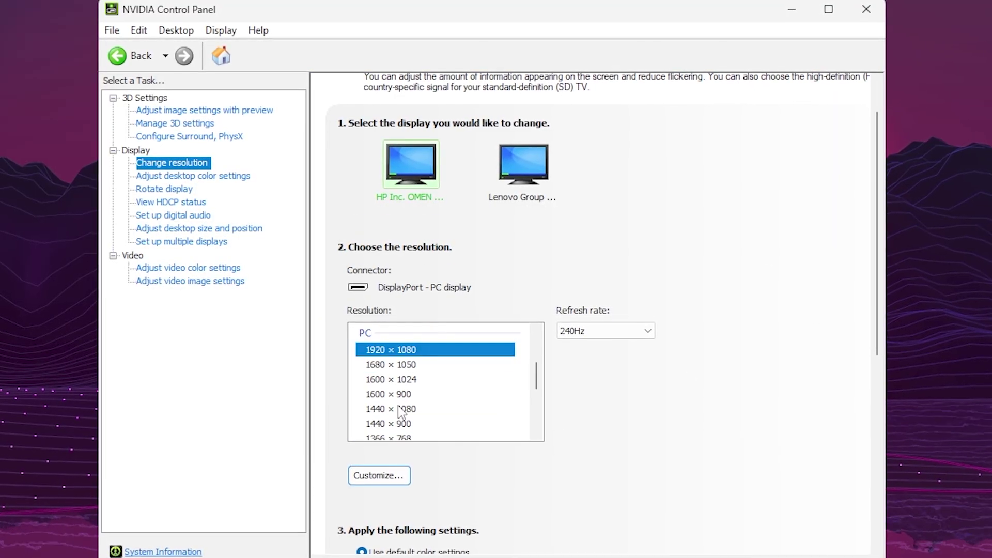
{"action": "scroll", "coordinate": [414, 393], "scroll_direction": "up", "scroll_amount": 3}
{"action": "scroll", "coordinate": [401, 407], "scroll_direction": "down", "scroll_amount": 2}
{"action": "scroll", "coordinate": [404, 408], "scroll_direction": "down", "scroll_amount": 1}
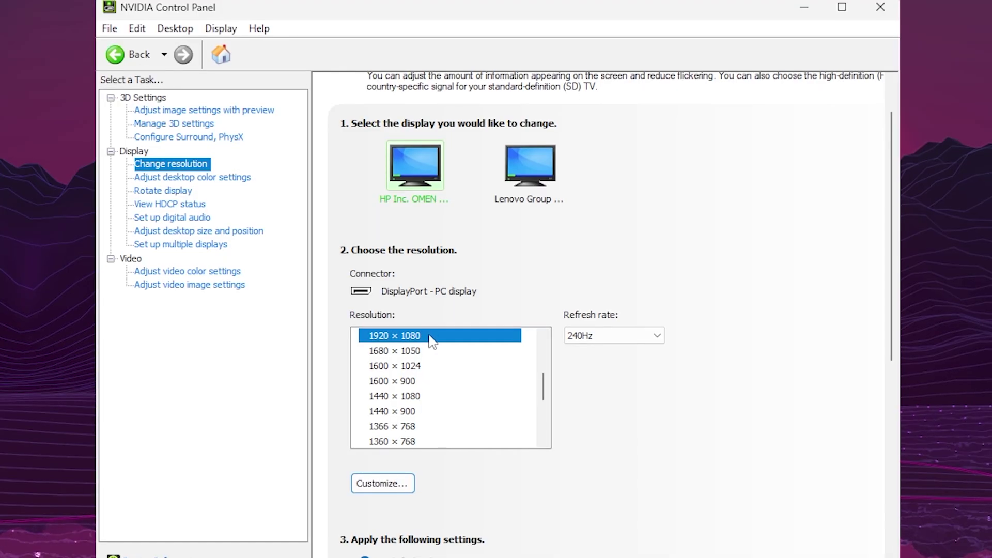
{"action": "scroll", "coordinate": [427, 370], "scroll_direction": "down", "scroll_amount": 2}
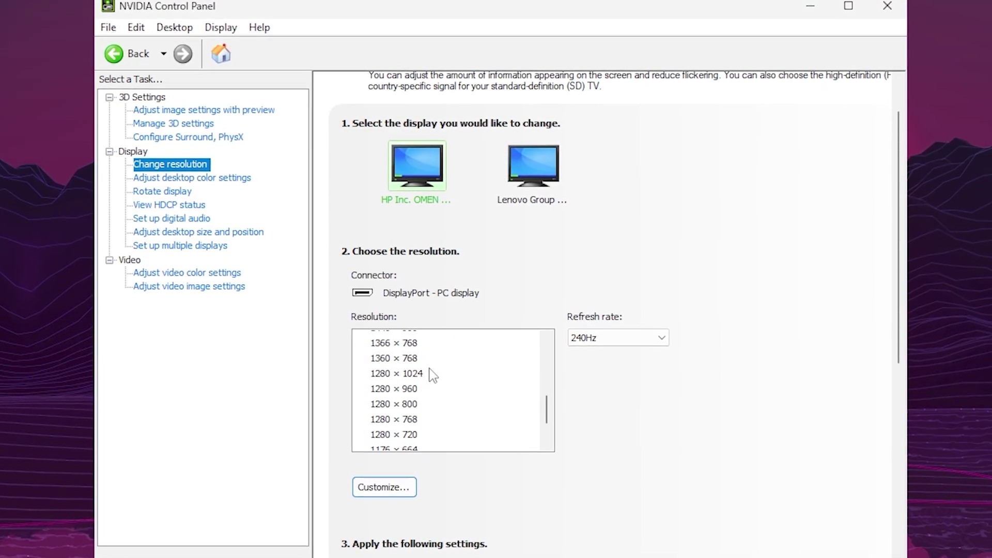
{"action": "scroll", "coordinate": [432, 373], "scroll_direction": "up", "scroll_amount": 1}
{"action": "scroll", "coordinate": [434, 381], "scroll_direction": "up", "scroll_amount": 3}
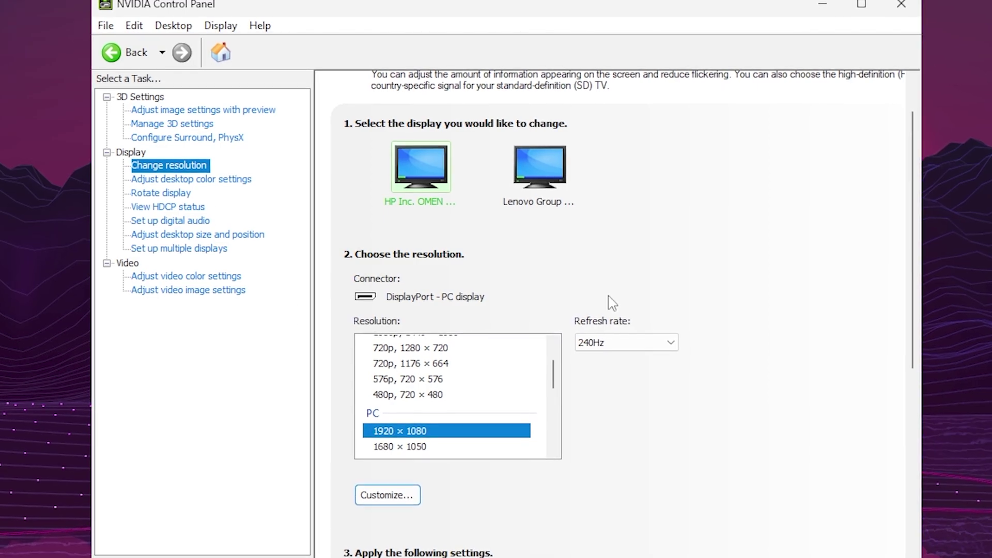
{"action": "left_click", "coordinate": [613, 344]}
{"action": "left_click", "coordinate": [599, 356]}
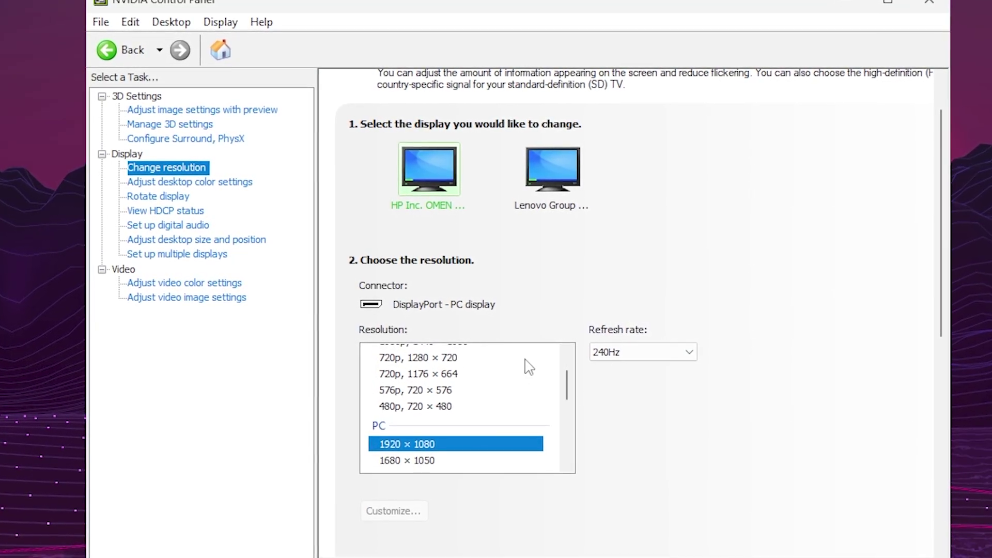
{"action": "scroll", "coordinate": [439, 421], "scroll_direction": "down", "scroll_amount": 1}
{"action": "scroll", "coordinate": [439, 421], "scroll_direction": "up", "scroll_amount": 3}
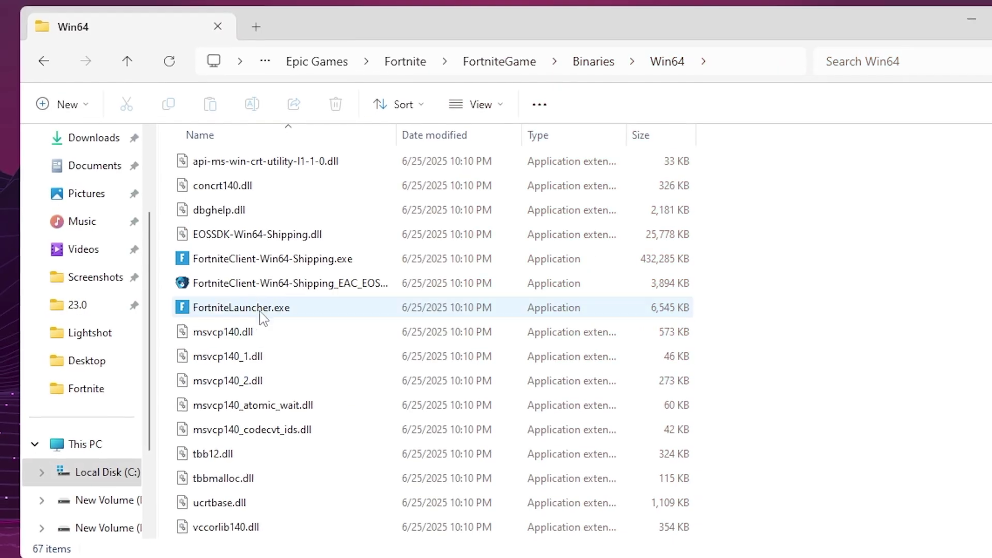
Open the Compatibility properties of FortniteClient-Win64-Shipping.exe
{"action": "left_click", "coordinate": [237, 259]}
{"action": "right_click", "coordinate": [300, 258]}
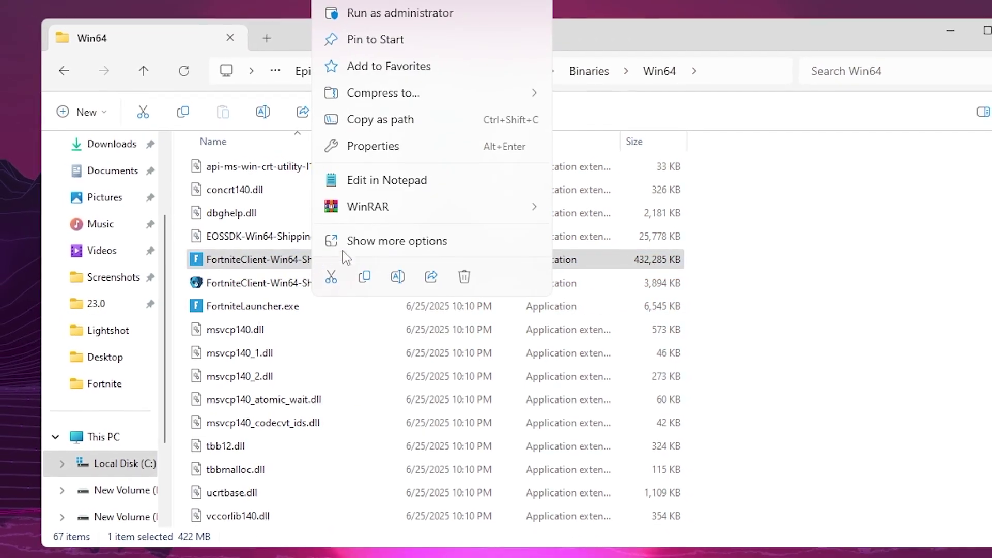
{"action": "left_click", "coordinate": [376, 154]}
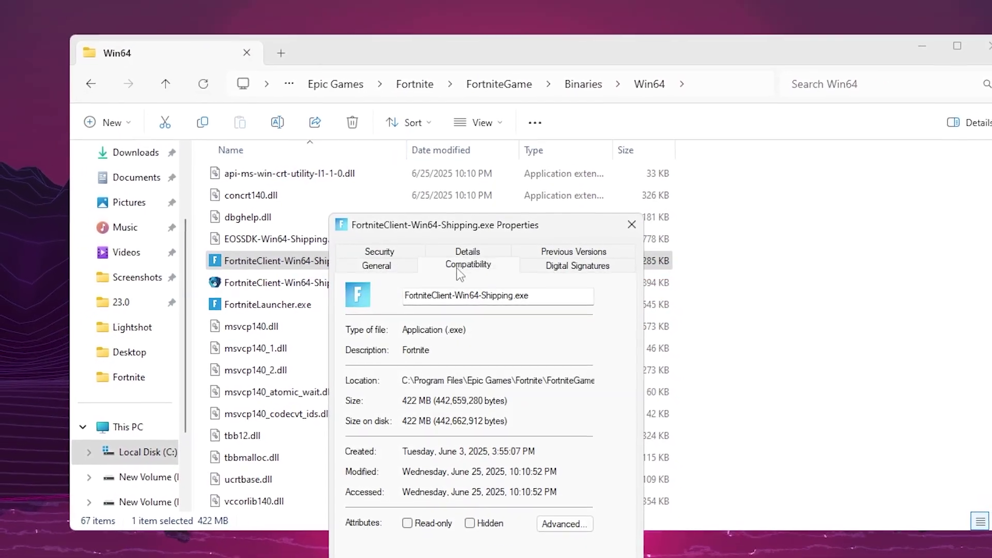
{"action": "left_click", "coordinate": [467, 263]}
{"action": "left_click_drag", "start_coordinate": [461, 230], "coordinate": [478, 135]}
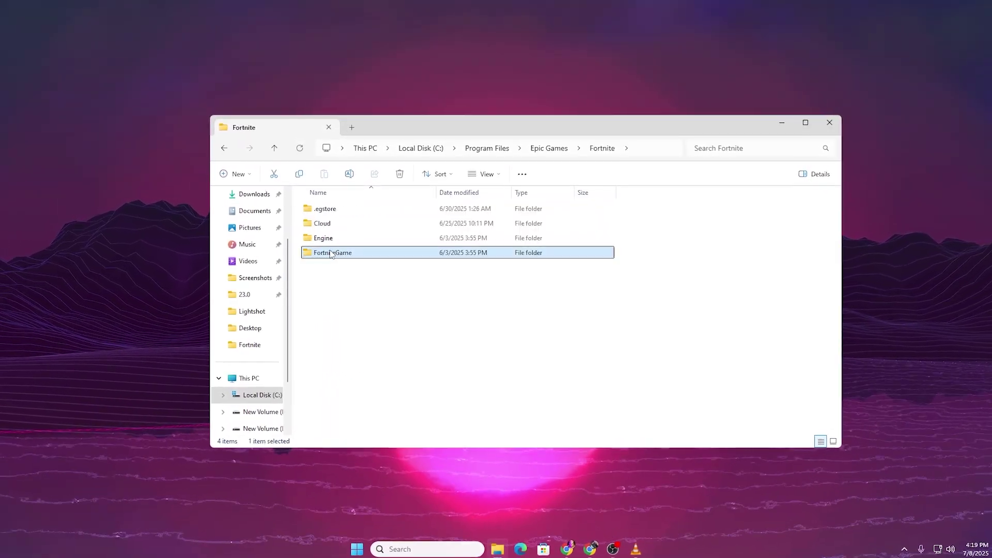
Go to FortniteGame\Binaries\Win64 and reopen FortniteClient-Win64-Shipping.exe's Compatibility properties
{"action": "double_click", "coordinate": [342, 257]}
{"action": "double_click", "coordinate": [335, 211]}
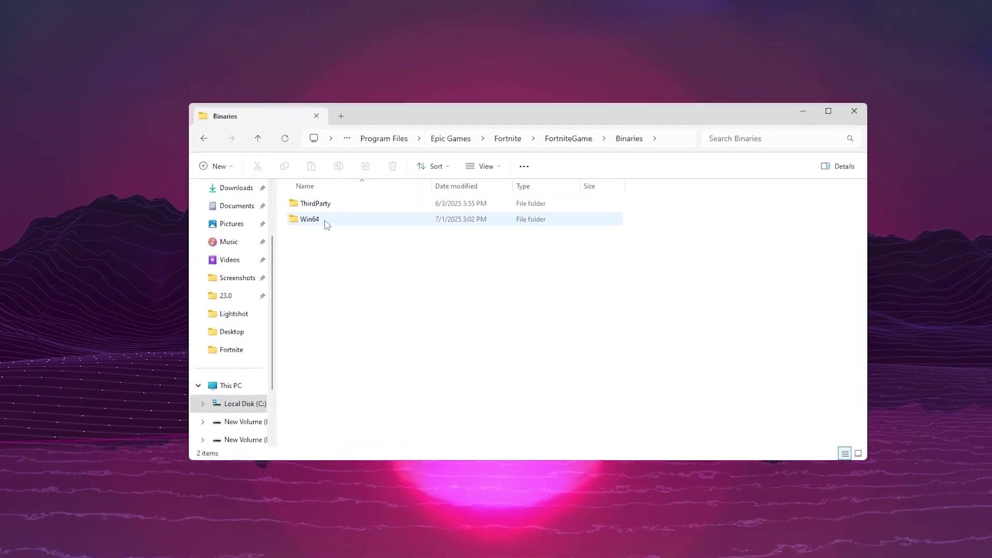
{"action": "double_click", "coordinate": [327, 224]}
{"action": "scroll", "coordinate": [362, 310], "scroll_direction": "down", "scroll_amount": 15}
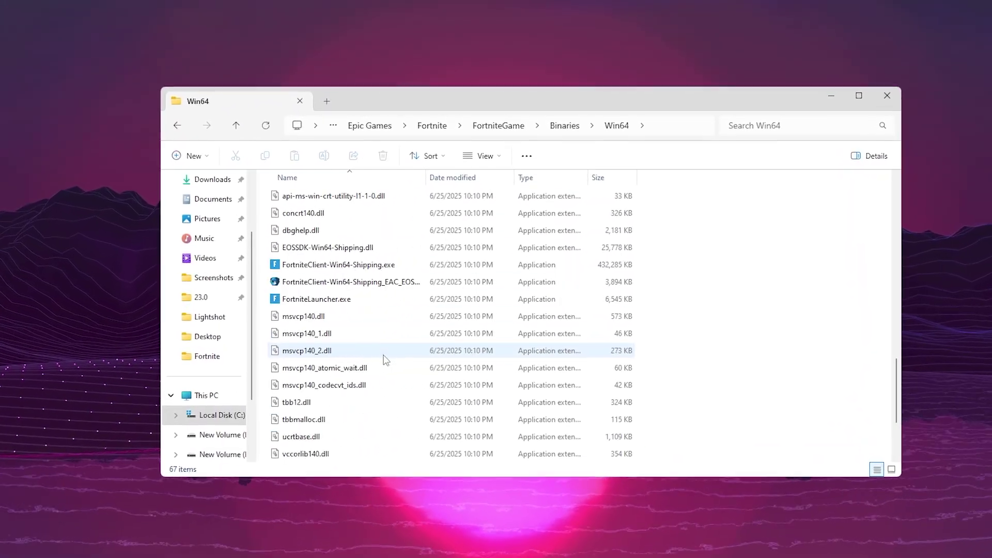
{"action": "right_click", "coordinate": [362, 265]}
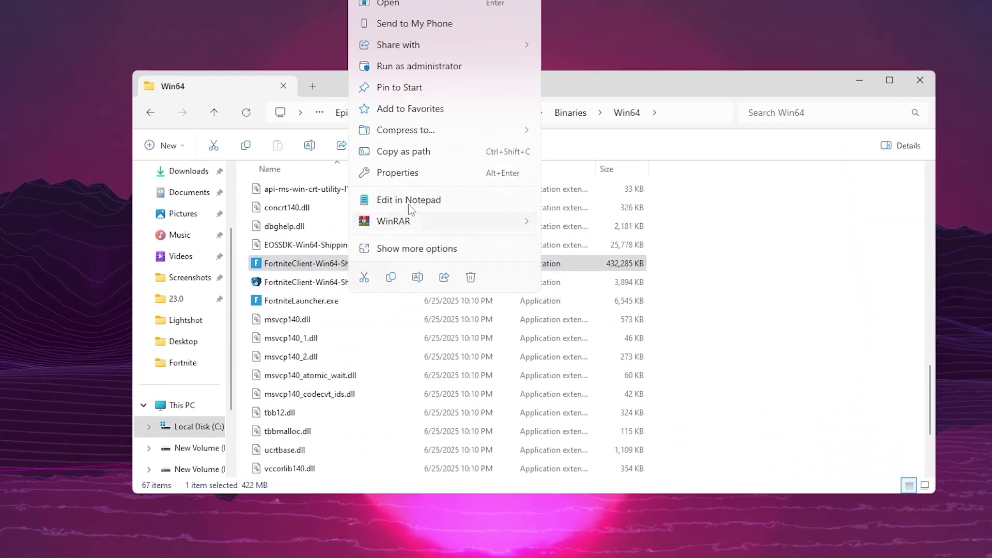
{"action": "left_click", "coordinate": [395, 172]}
{"action": "left_click", "coordinate": [469, 260]}
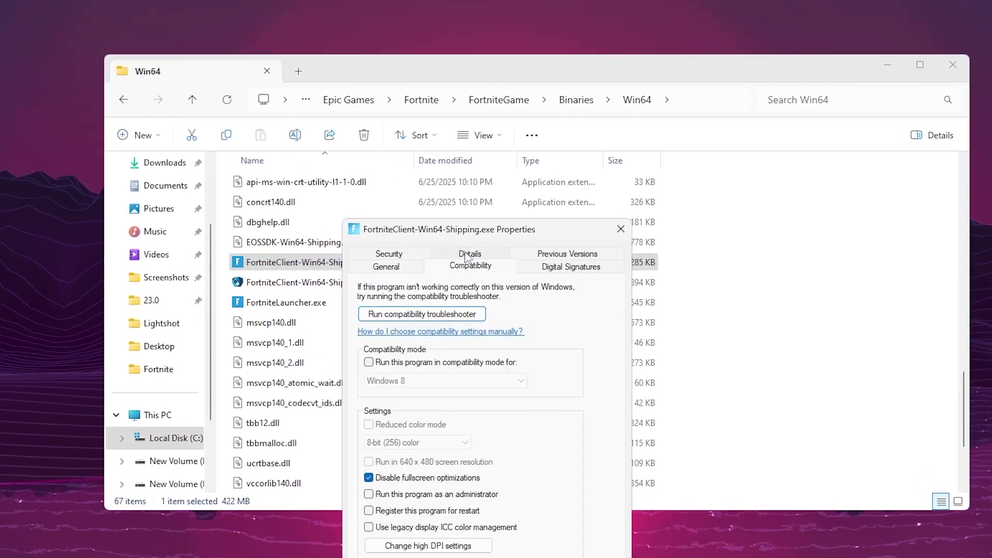
{"action": "left_click_drag", "start_coordinate": [465, 229], "coordinate": [483, 143]}
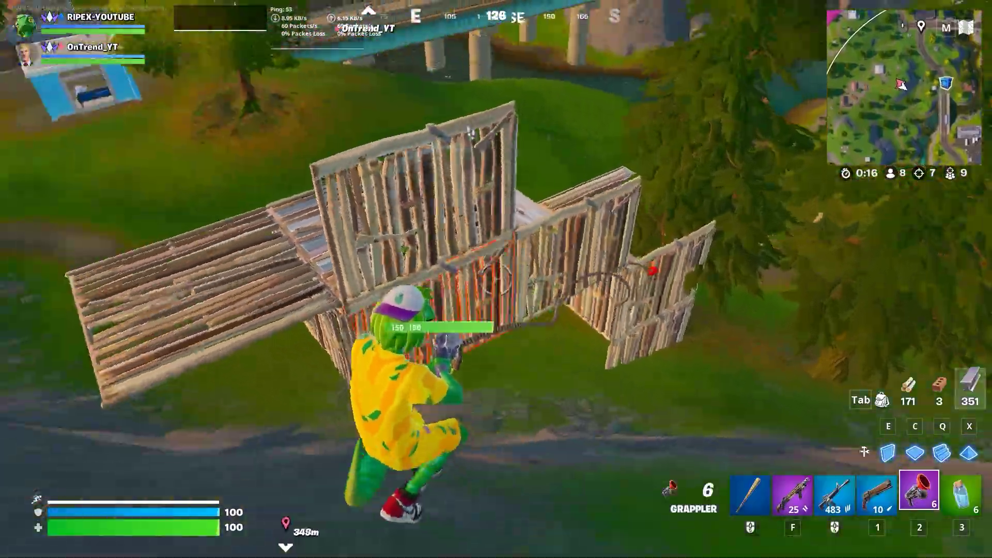
Fire the Grappler in the match to reach a new spot
{"action": "left_click", "coordinate": [496, 279]}
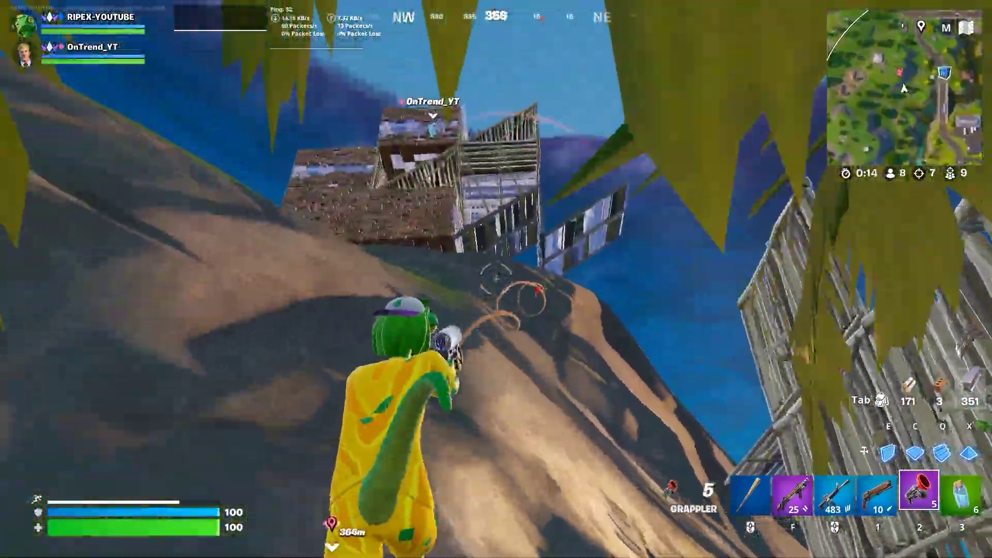